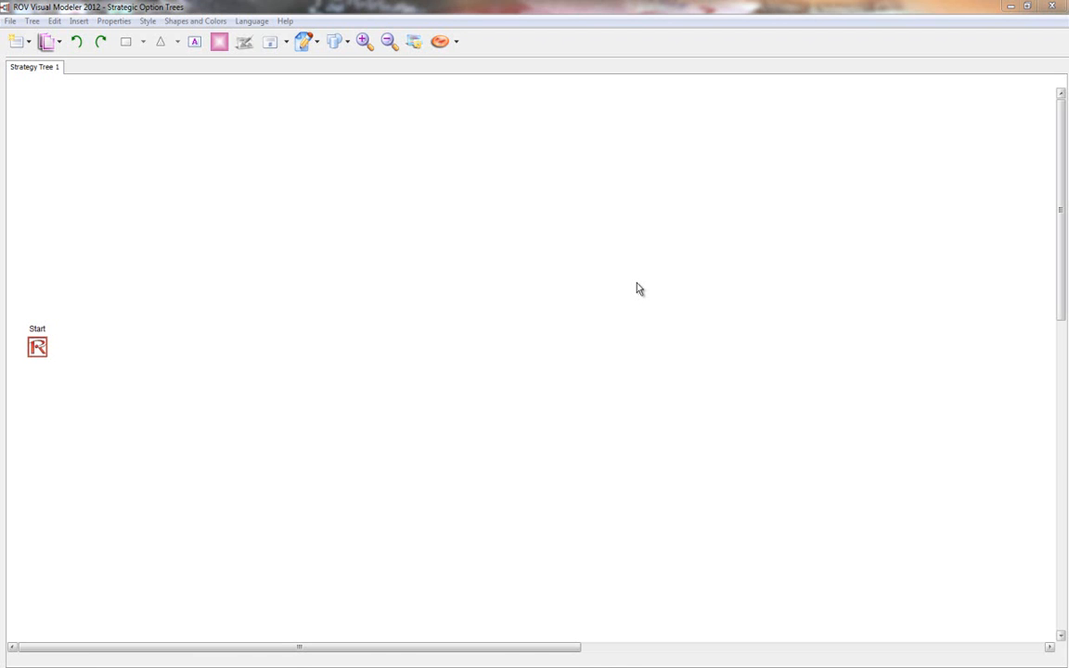
# Add three option nodes branching from the Start node.
pyautogui.click(41, 351)
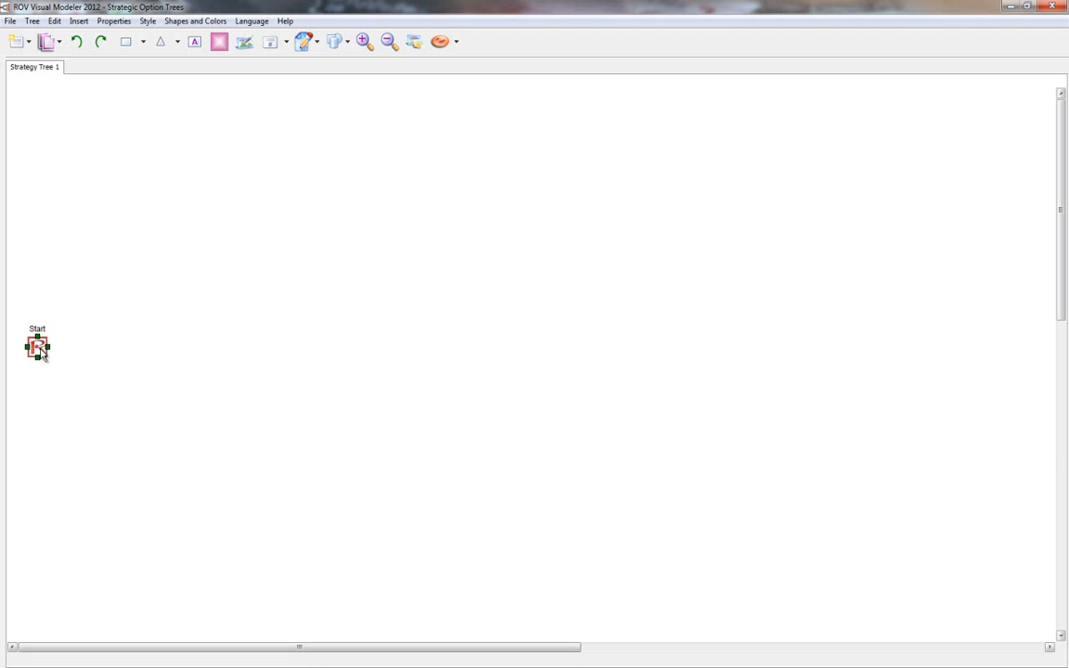
pyautogui.click(126, 43)
pyautogui.click(126, 43)
pyautogui.click(126, 42)
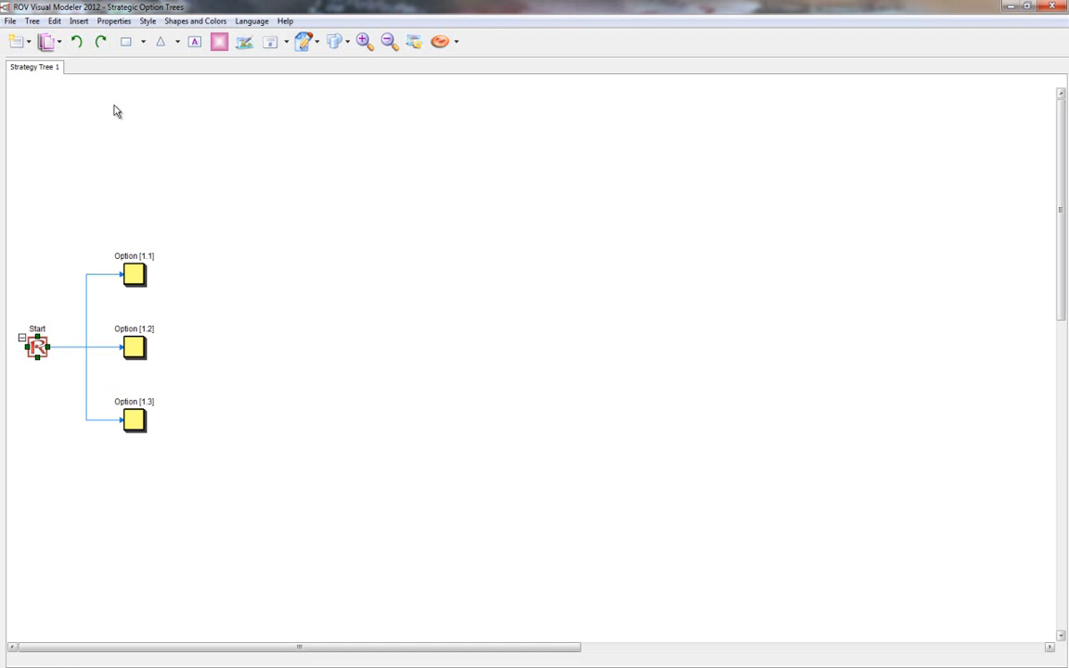
# Add an option and a terminal under Option [1.1], and another option and terminal under Option [1.1.1].
pyautogui.click(130, 271)
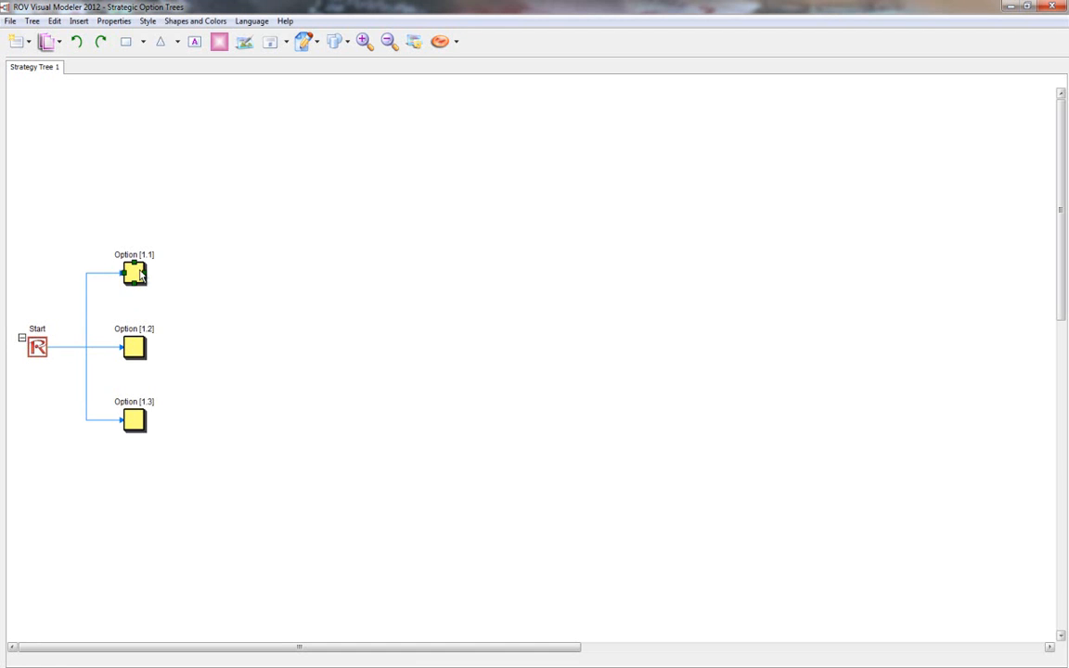
pyautogui.click(128, 46)
pyautogui.click(159, 43)
pyautogui.click(226, 230)
pyautogui.click(126, 42)
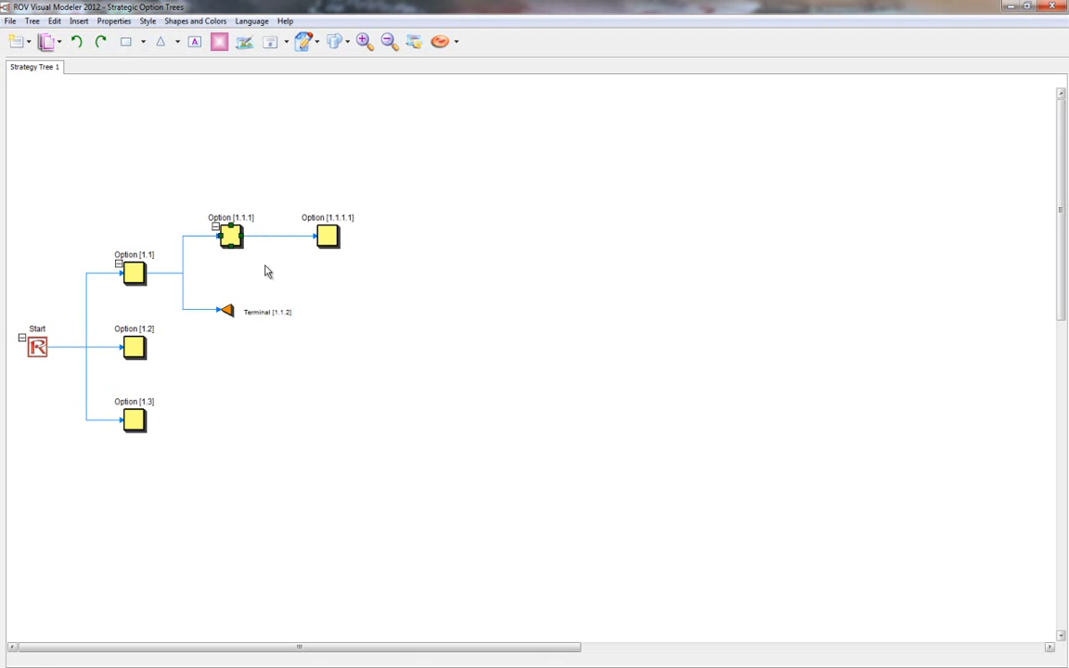
pyautogui.click(160, 42)
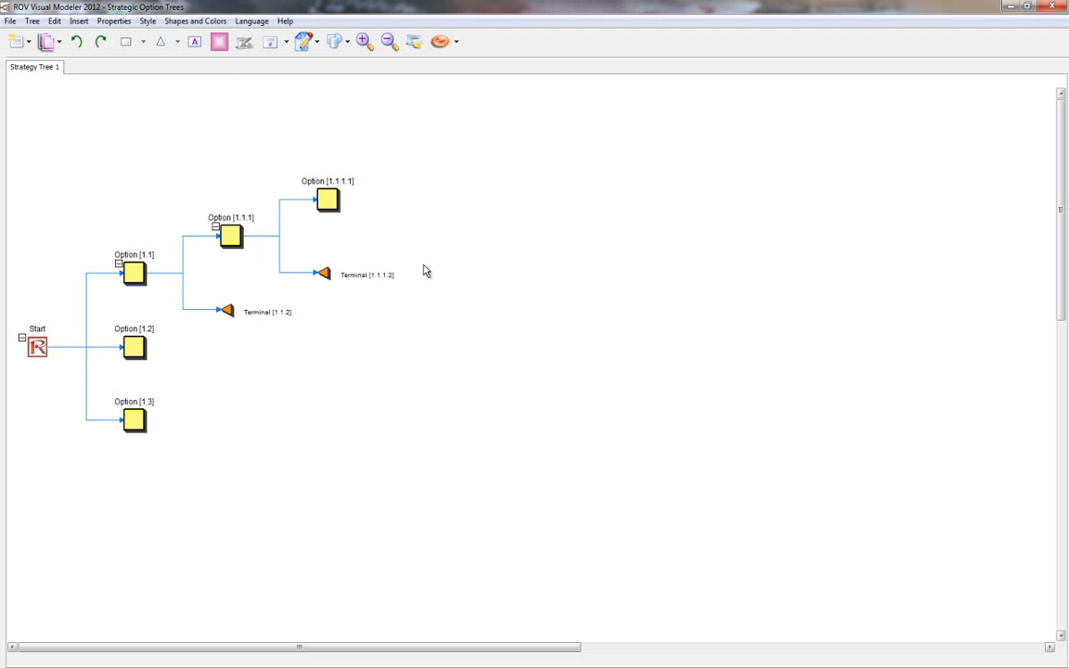
# Move Terminal [1.1.2] and Terminal [1.1.1.2] slightly up, closer to their sibling option nodes.
pyautogui.moveTo(227, 310); pyautogui.dragTo(229, 297)
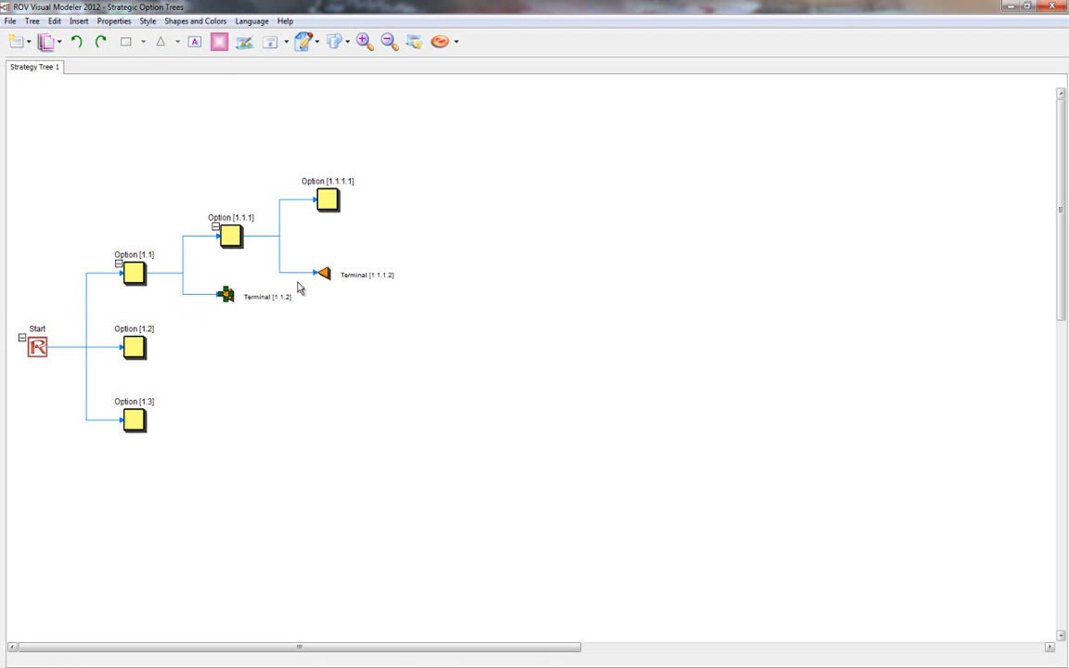
pyautogui.moveTo(323, 275); pyautogui.dragTo(323, 259)
pyautogui.click(329, 199)
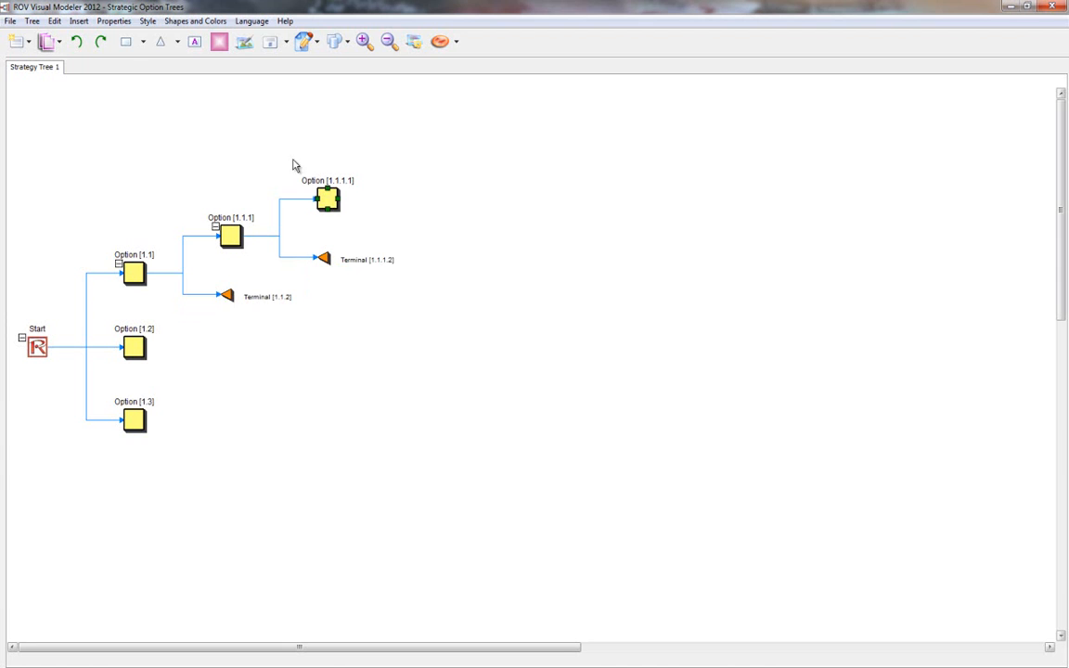
# Add two option nodes under Option [1.3] and two more under Option [1.3.1].
pyautogui.moveTo(135, 419); pyautogui.dragTo(134, 422)
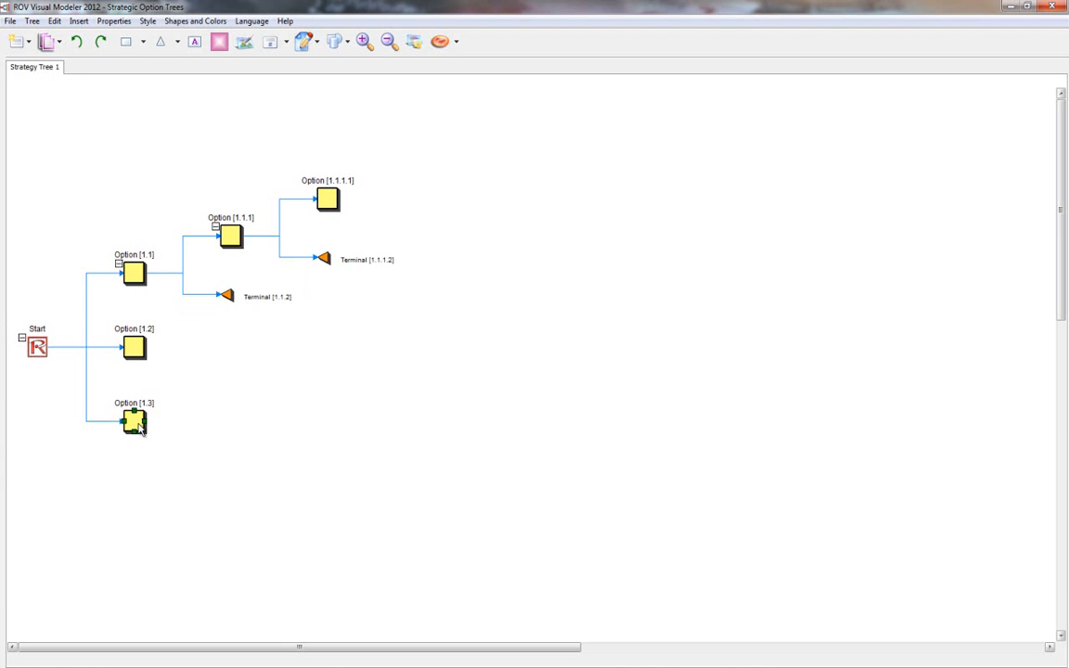
pyautogui.click(130, 48)
pyautogui.click(131, 48)
pyautogui.click(229, 386)
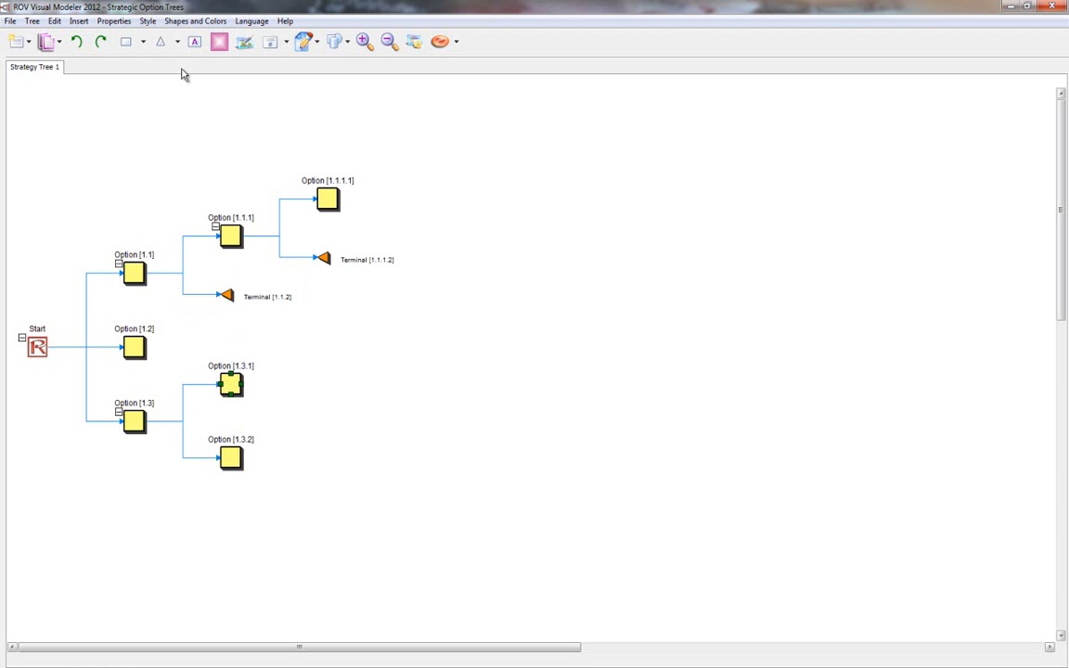
pyautogui.click(128, 47)
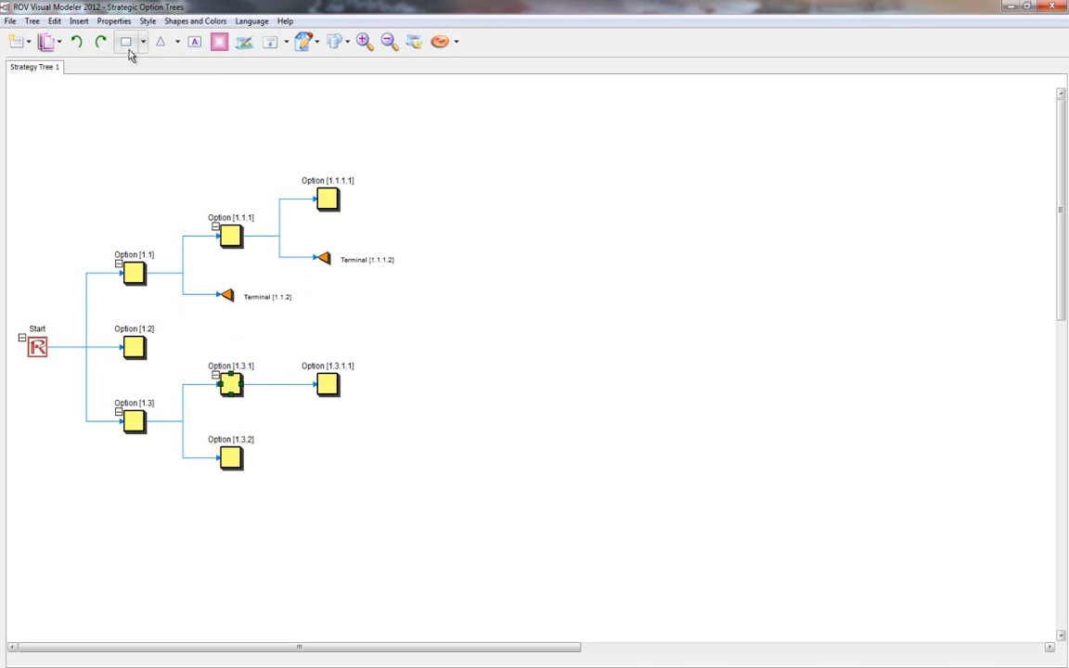
pyautogui.click(131, 50)
# Move the Option [1.1] branch up and to the right, away from the other branches.
pyautogui.click(502, 402)
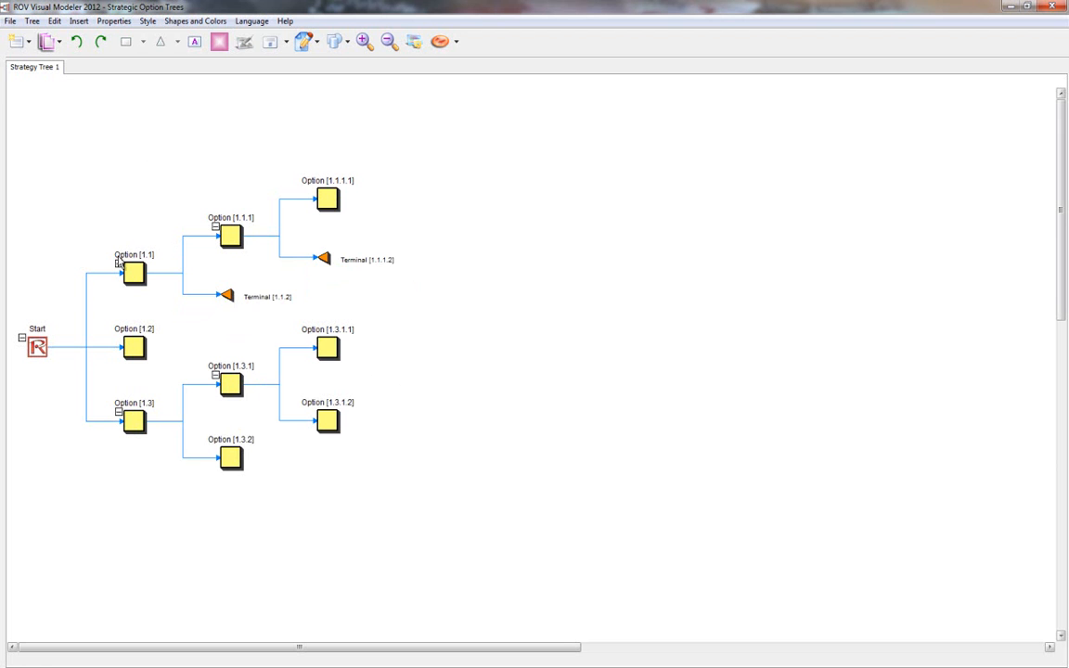
pyautogui.moveTo(109, 270); pyautogui.dragTo(193, 238)
pyautogui.click(441, 282)
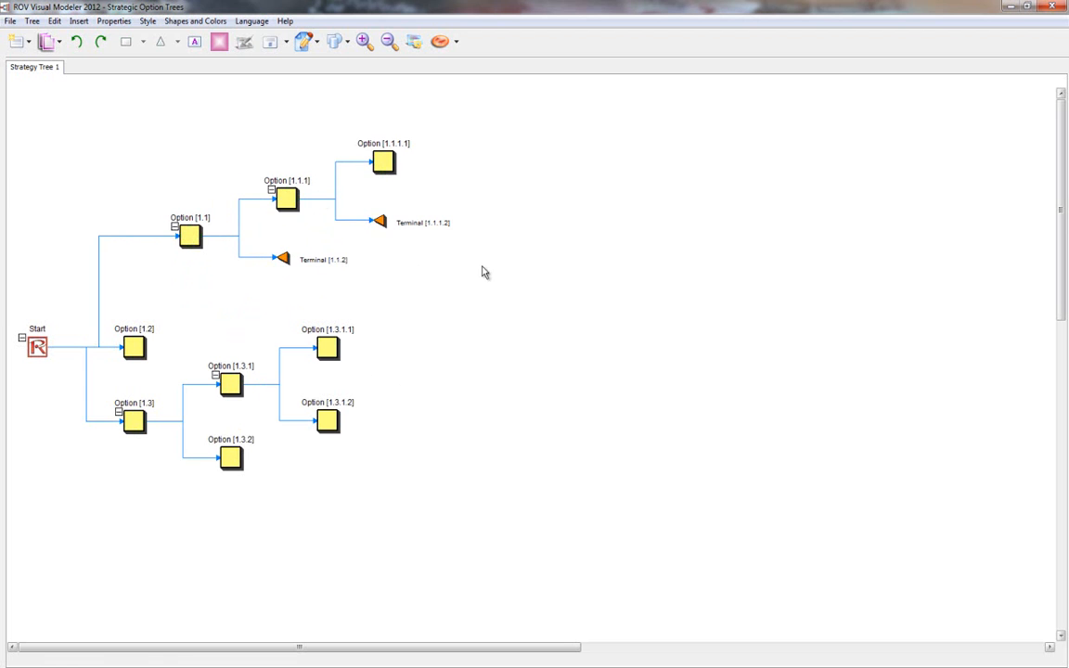
# Assign the Abandon real option to the Option [1.1.1.1] node in its properties.
pyautogui.doubleClick(383, 162)
pyautogui.click(322, 145)
pyautogui.click(300, 141)
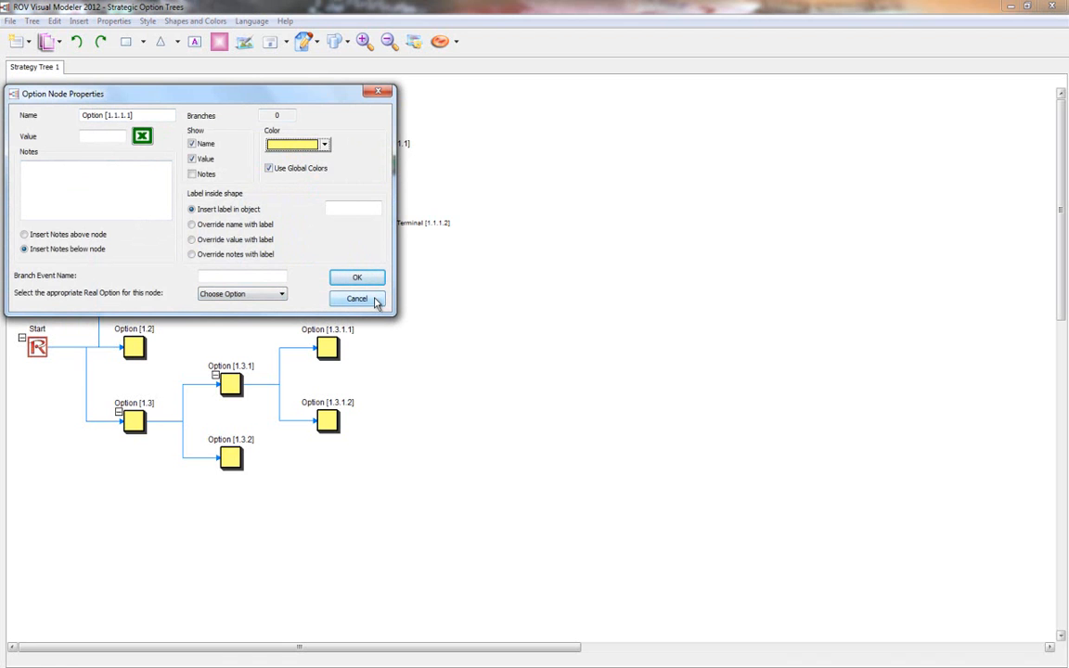
pyautogui.click(262, 294)
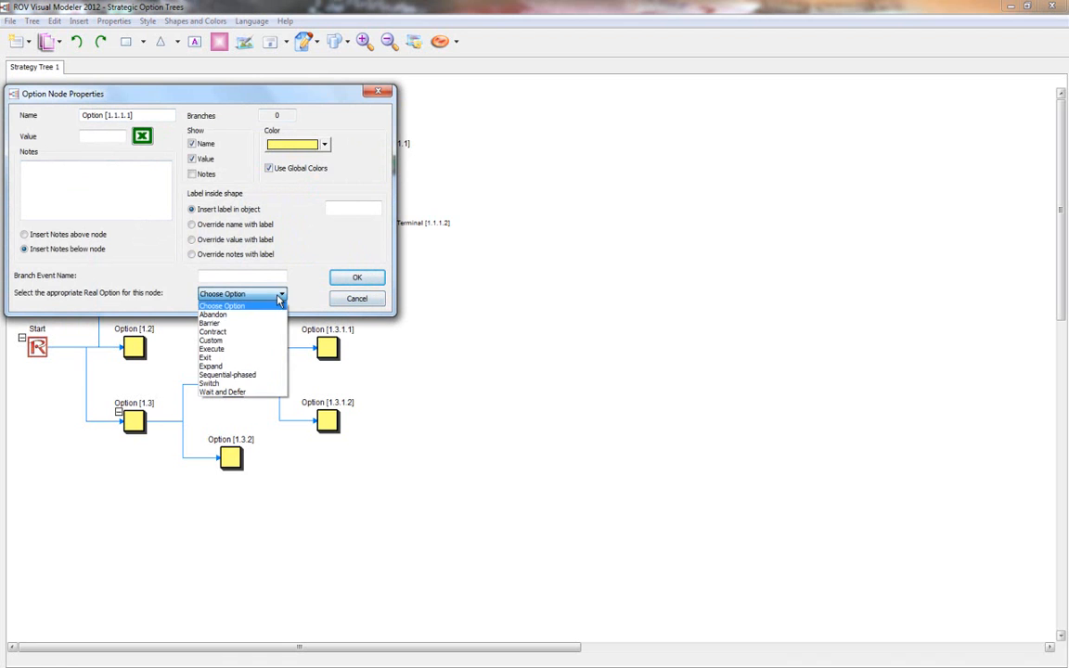
pyautogui.click(232, 315)
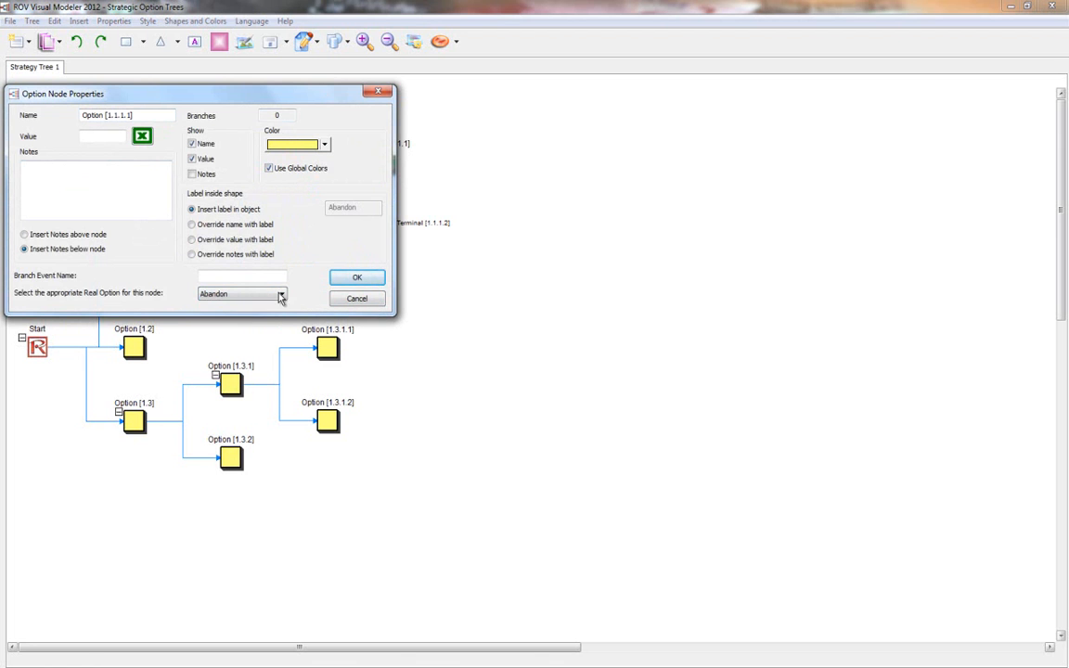
pyautogui.click(357, 278)
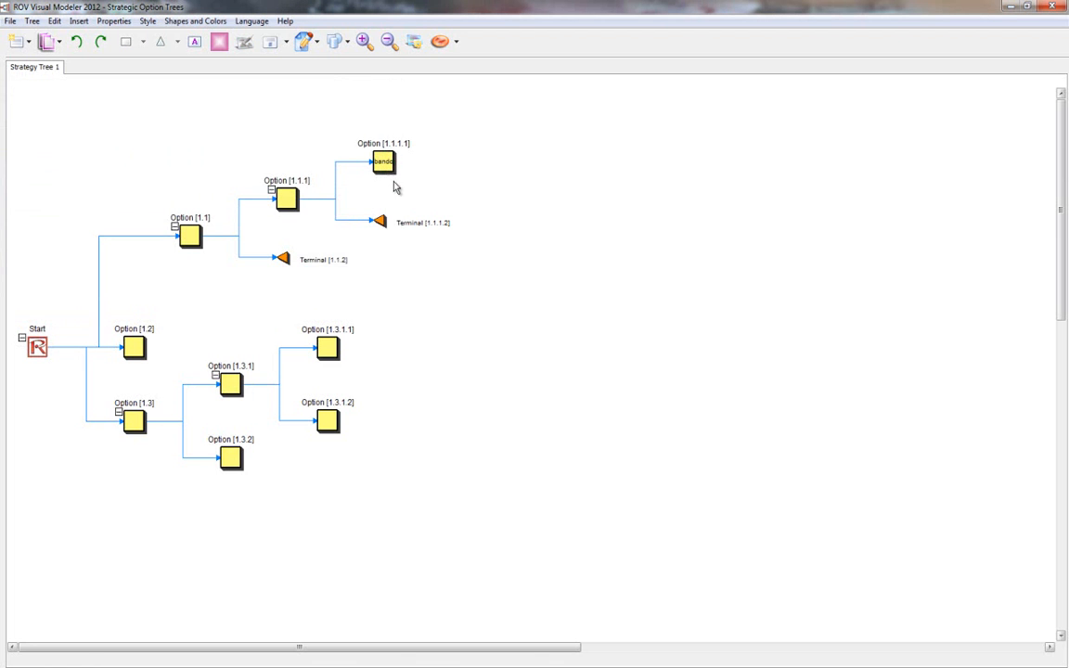
# Widen the Option [1.1.1.1] node so its Abandon label fits, and widen Option [1.1.1] similarly.
pyautogui.moveTo(394, 162); pyautogui.dragTo(409, 161)
pyautogui.click(481, 210)
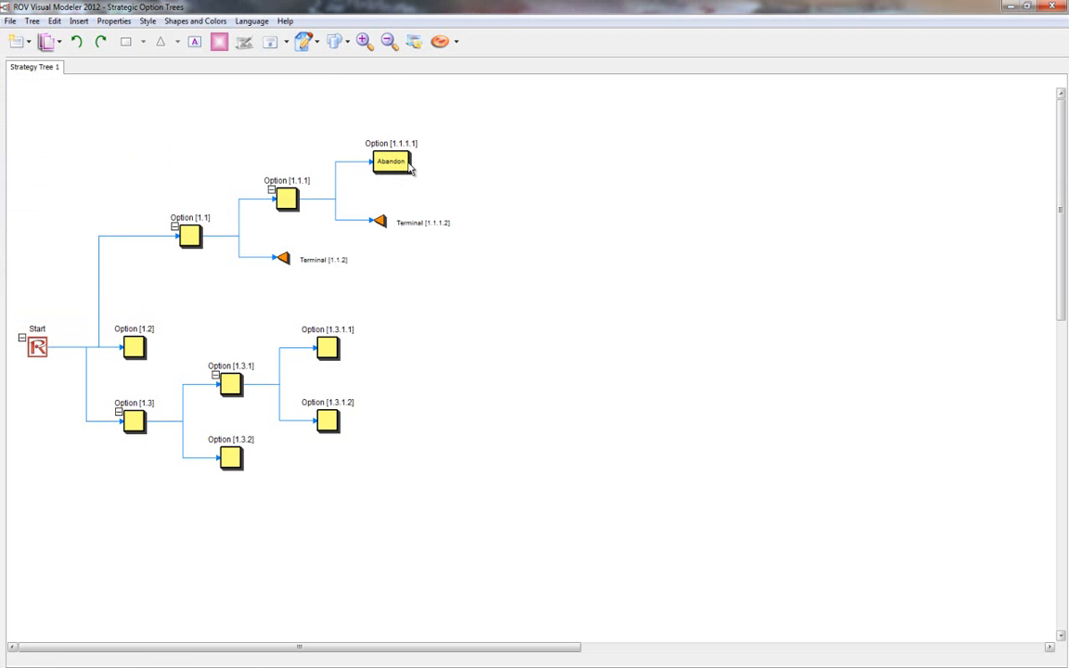
pyautogui.click(295, 197)
pyautogui.moveTo(297, 196); pyautogui.dragTo(315, 198)
pyautogui.click(503, 208)
# Try the Elegant 2D, Fuzzy Links 3D and Hollow Point 3D styles on the tree, and return to Elegant 3D.
pyautogui.click(147, 21)
pyautogui.click(167, 88)
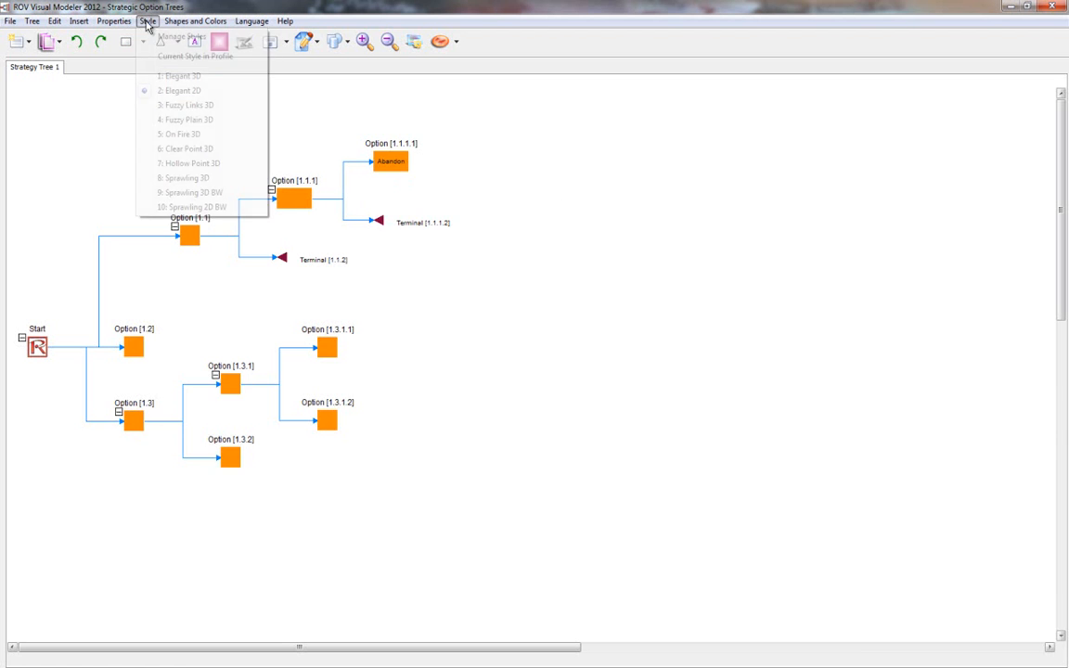
pyautogui.click(148, 21)
pyautogui.click(169, 105)
pyautogui.click(150, 21)
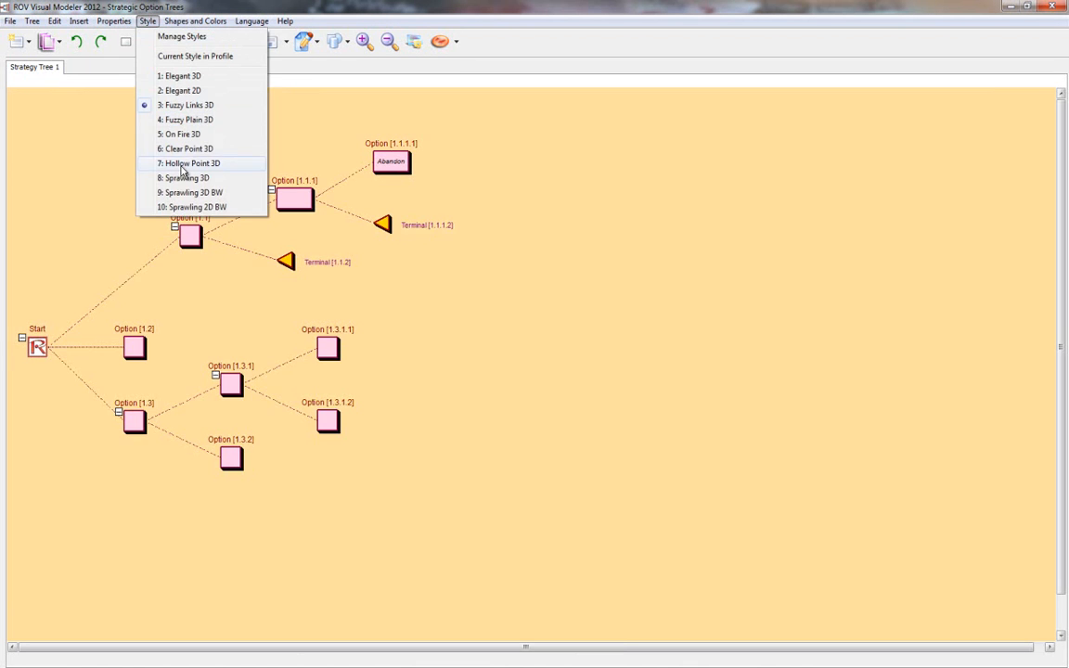
pyautogui.click(184, 164)
pyautogui.click(148, 20)
pyautogui.click(168, 77)
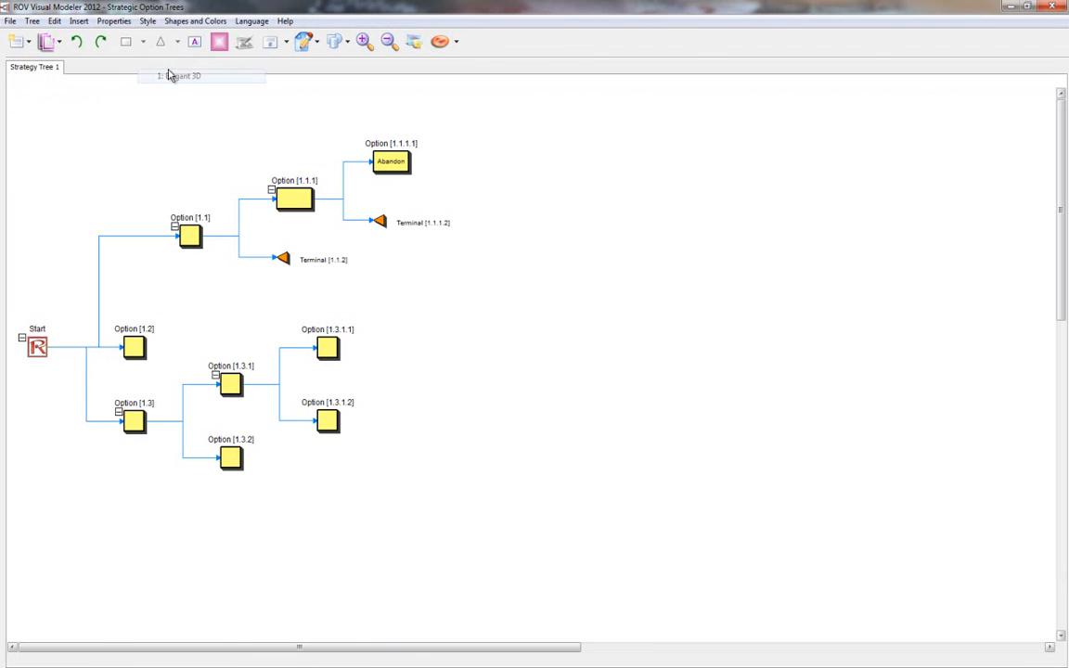
pyautogui.click(148, 21)
pyautogui.click(192, 17)
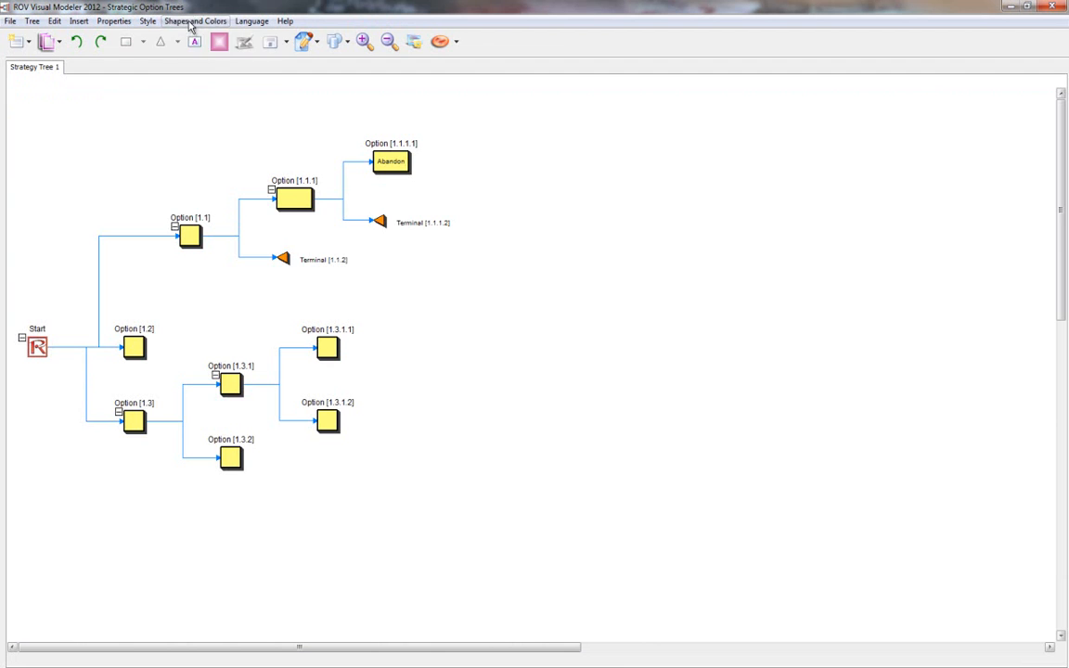
pyautogui.click(190, 23)
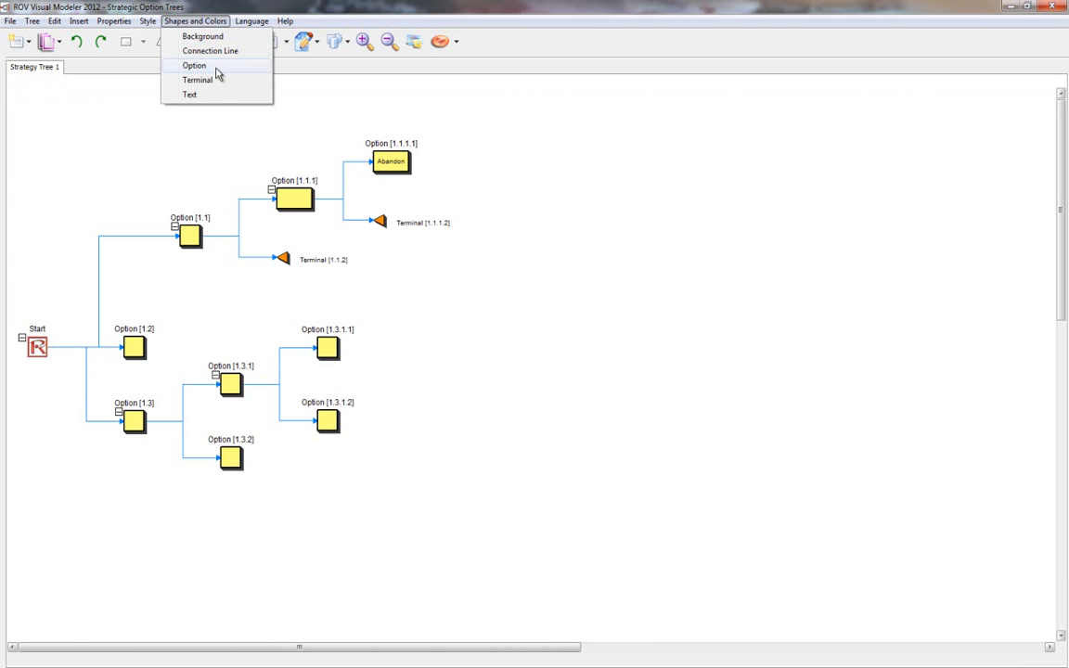
pyautogui.click(191, 8)
pyautogui.click(243, 23)
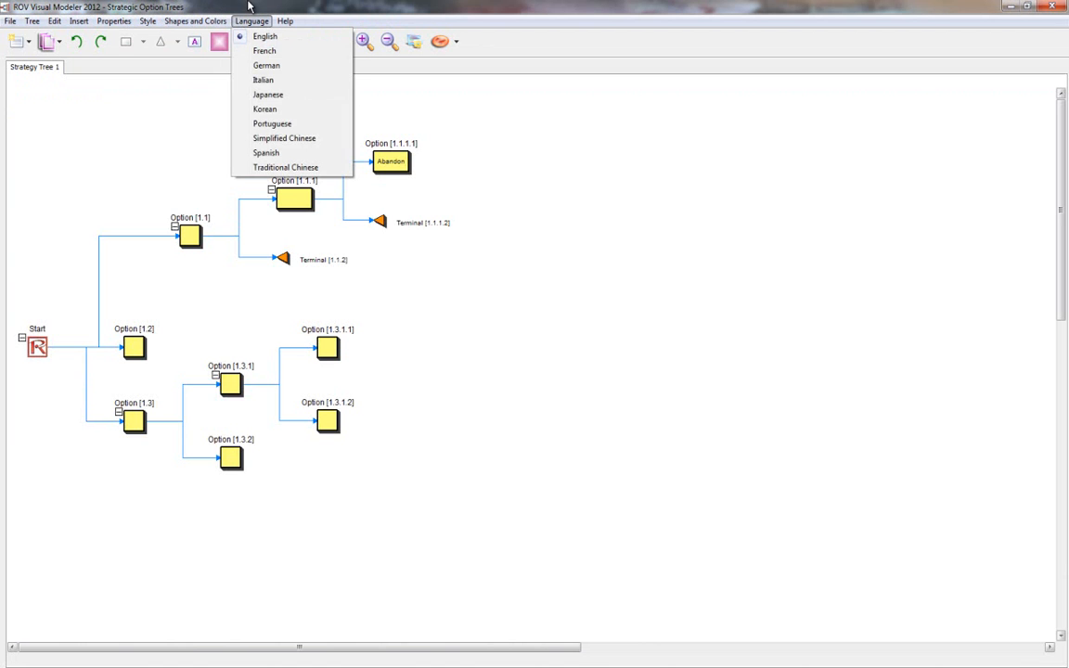
pyautogui.click(249, 8)
pyautogui.click(112, 22)
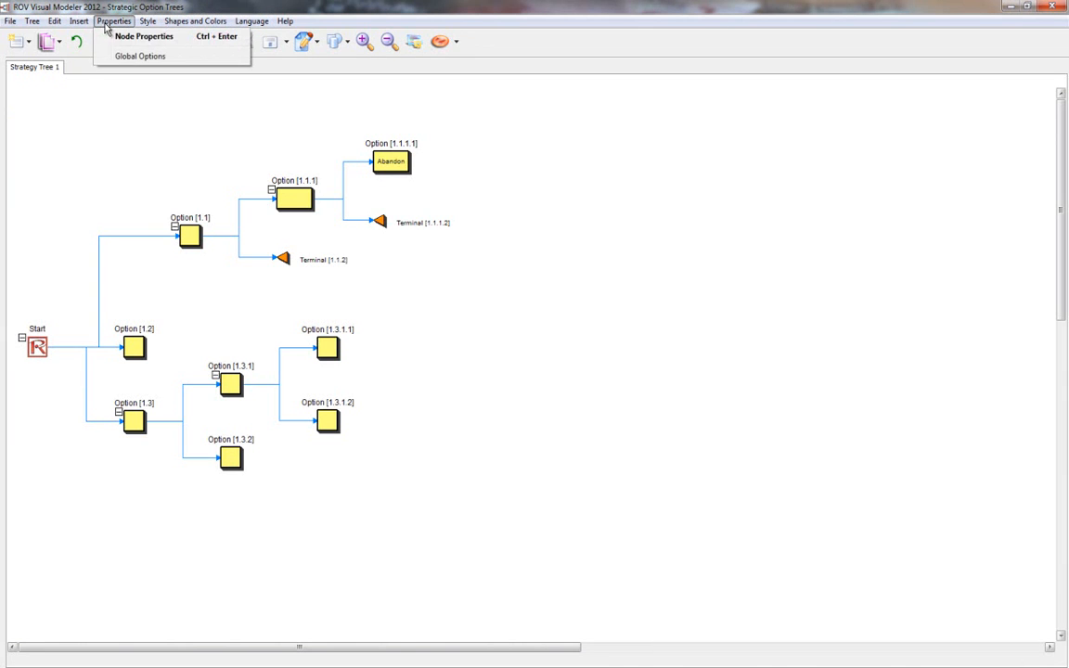
pyautogui.moveTo(59, 24)
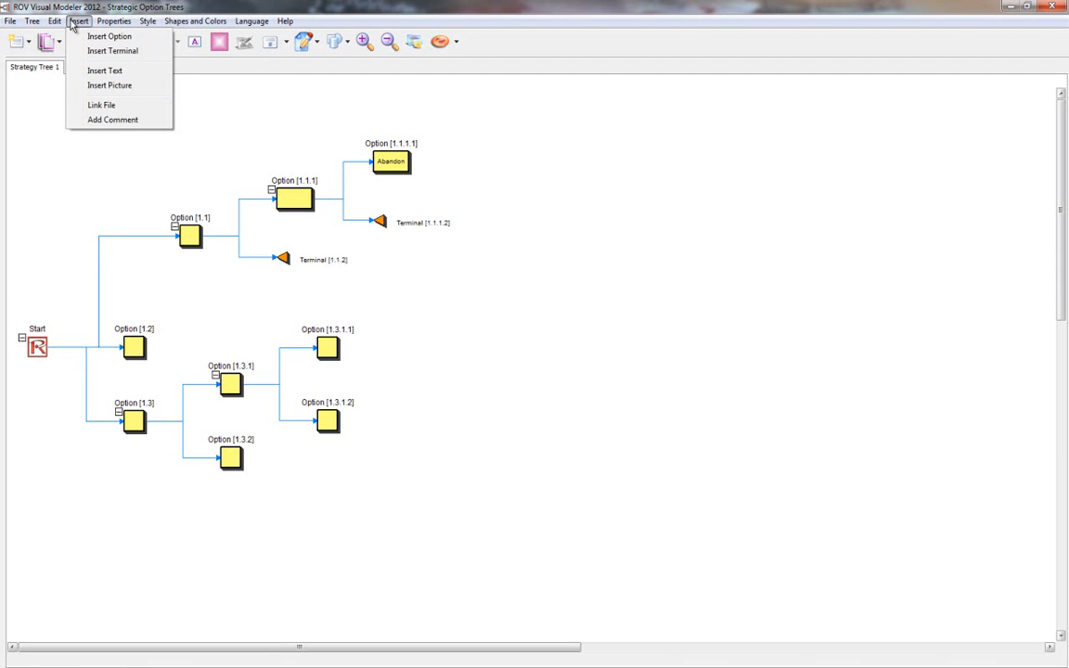
# Add the comment "sdfsd" to the Abandon option node.
pyautogui.click(390, 164)
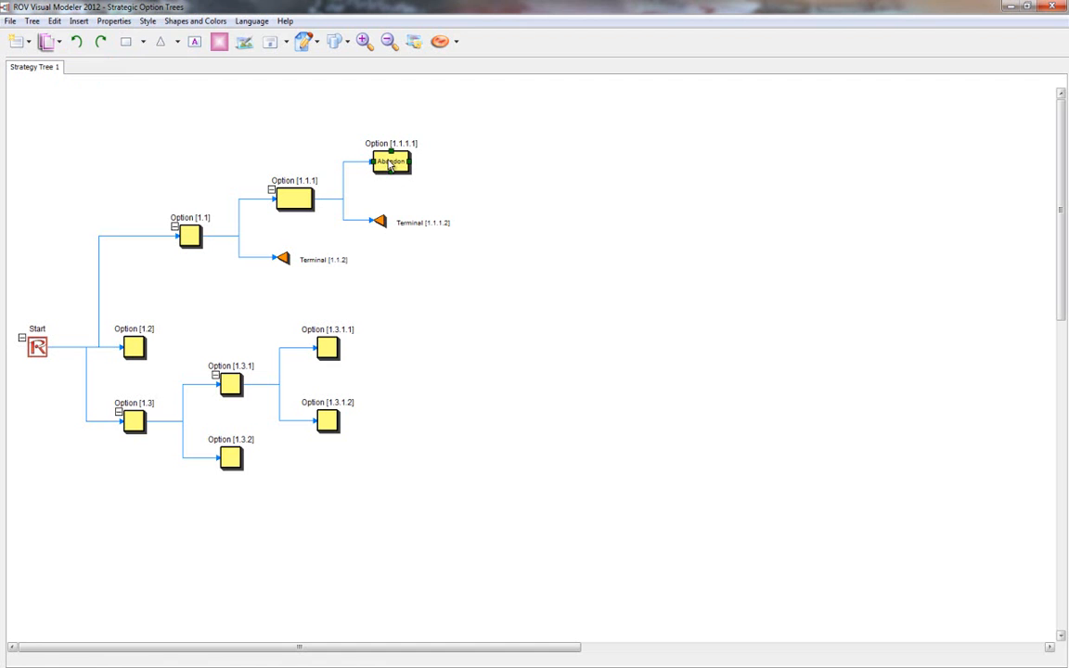
pyautogui.click(78, 20)
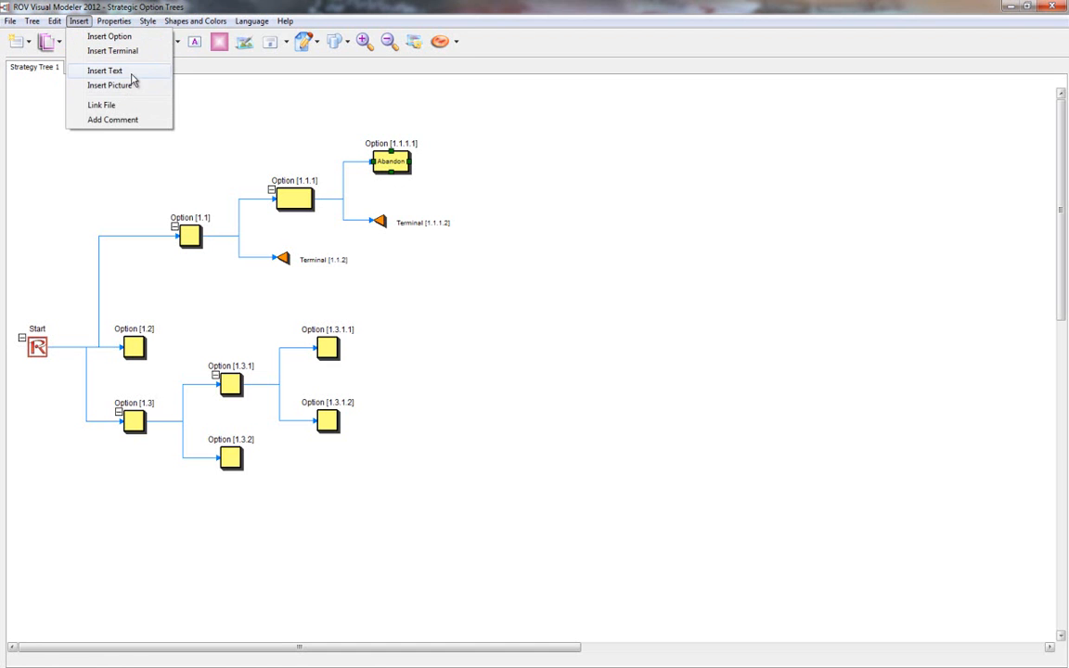
pyautogui.click(119, 121)
pyautogui.write('sdfsd')
pyautogui.click(605, 378)
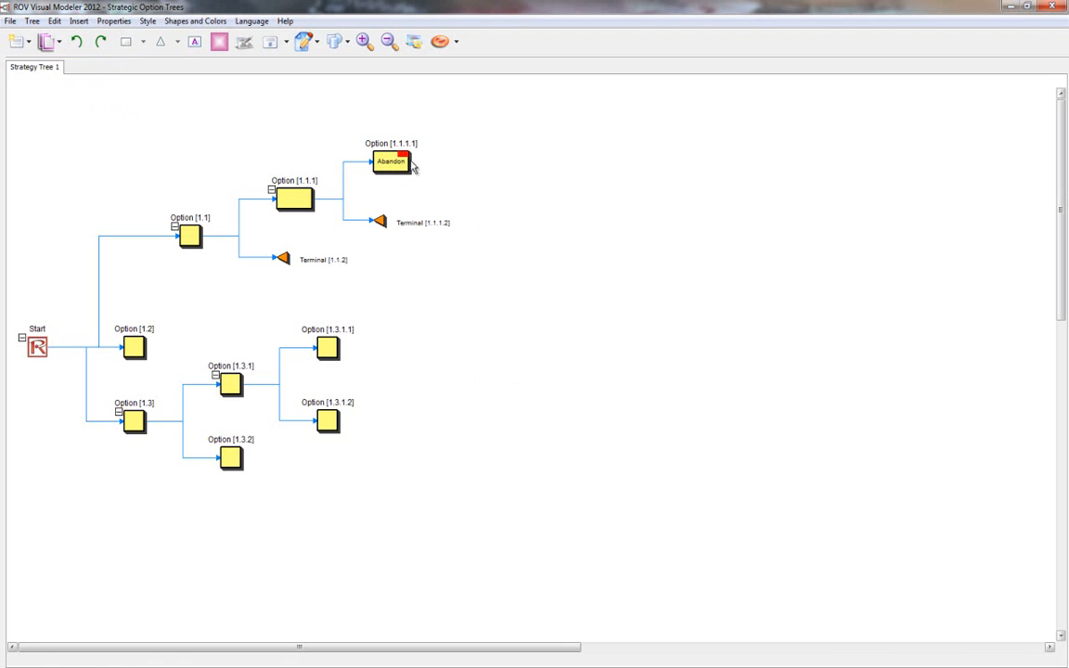
pyautogui.moveTo(403, 157)
pyautogui.click(303, 190)
pyautogui.click(79, 21)
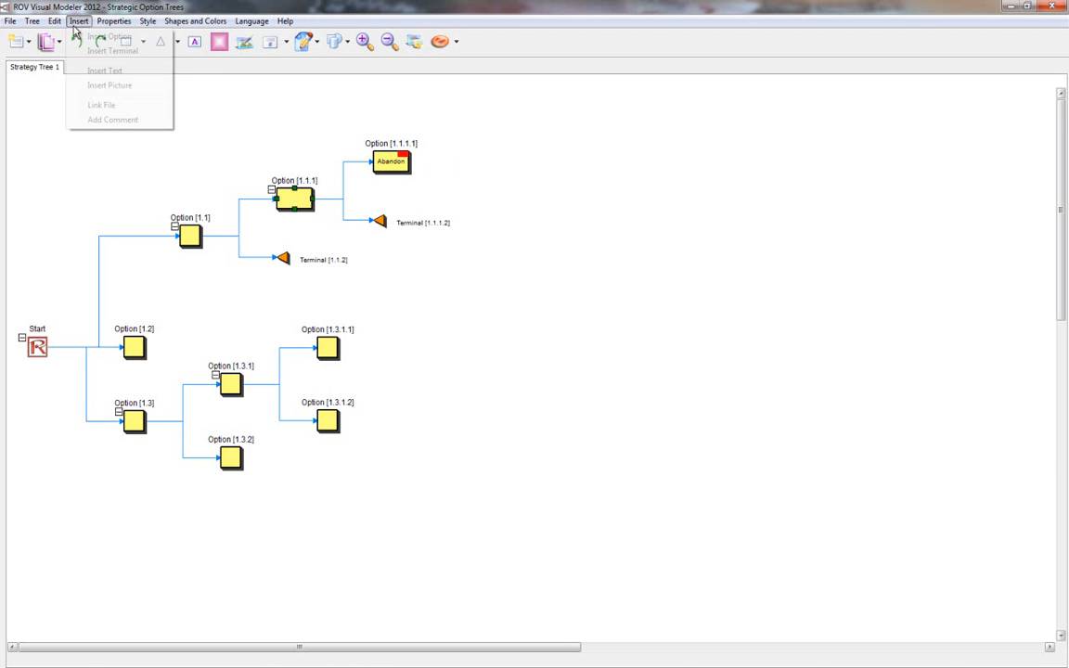
pyautogui.click(104, 107)
pyautogui.moveTo(704, 267)
pyautogui.mouseDown()
pyautogui.moveTo(702, 378)
pyautogui.moveTo(703, 260)
pyautogui.mouseUp()
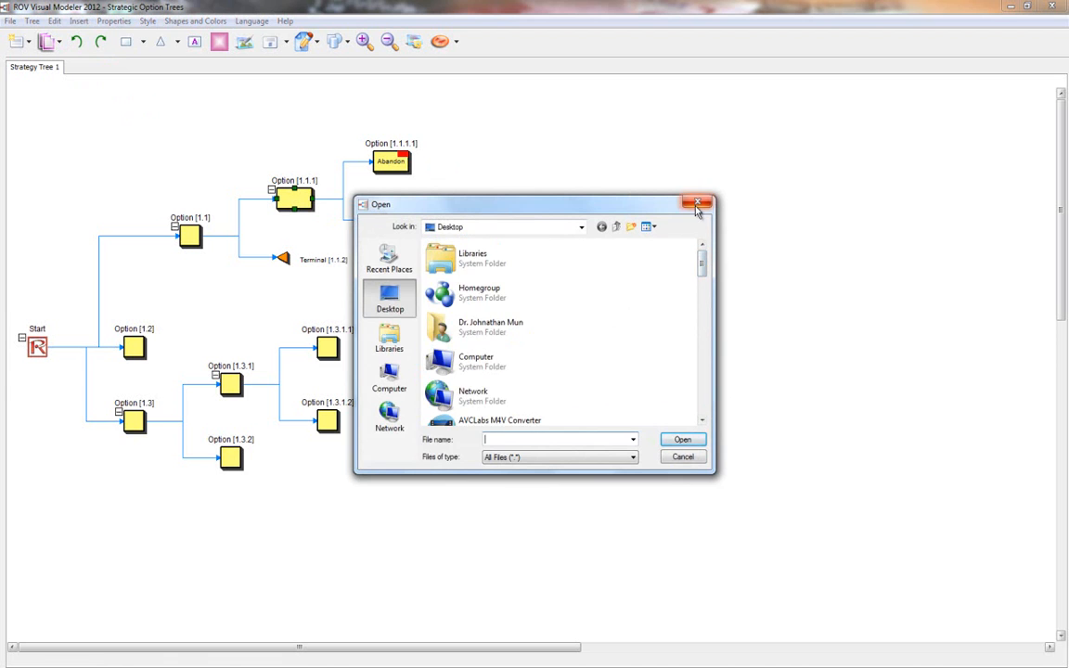
pyautogui.click(698, 205)
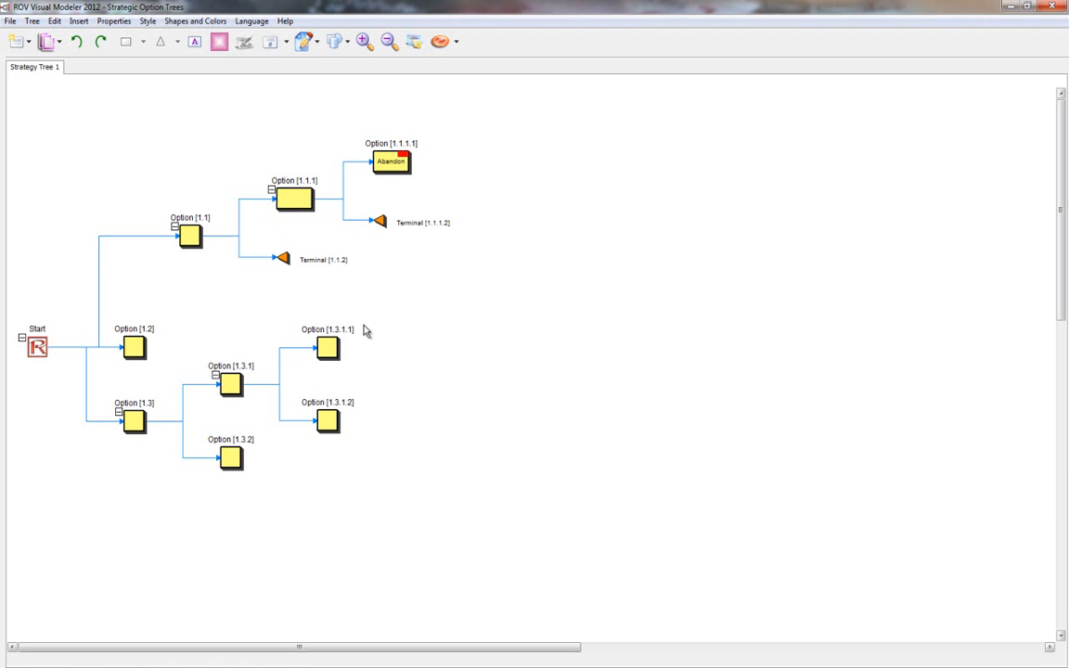
pyautogui.click(327, 348)
pyautogui.click(331, 418)
pyautogui.click(232, 385)
pyautogui.click(441, 331)
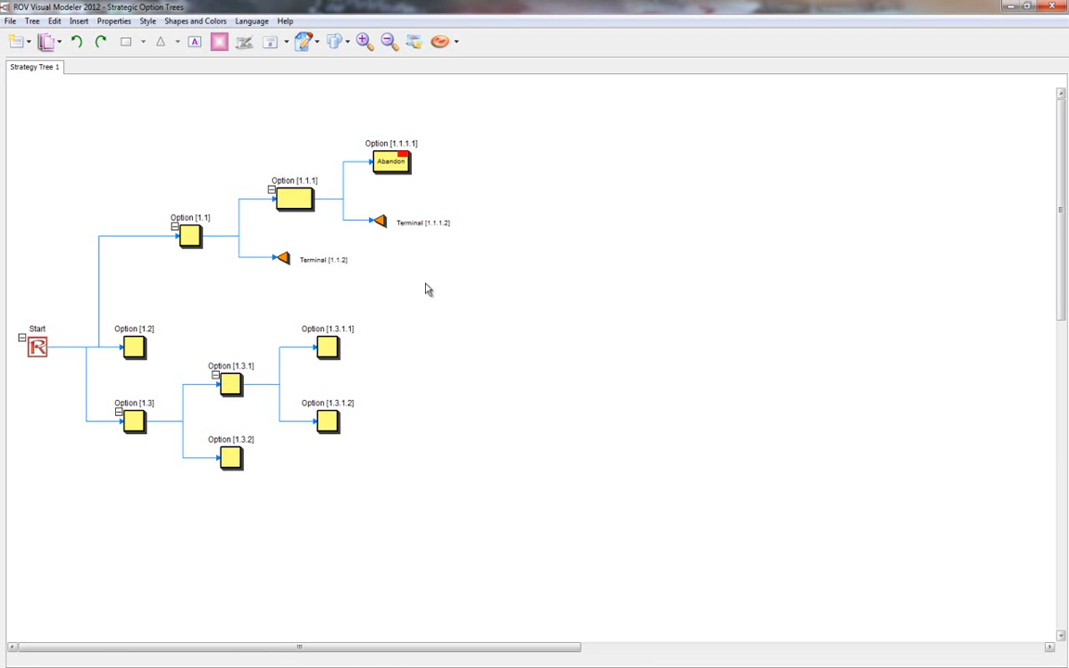
# Show the data requirements for modeling and select the Abandon option node.
pyautogui.click(55, 21)
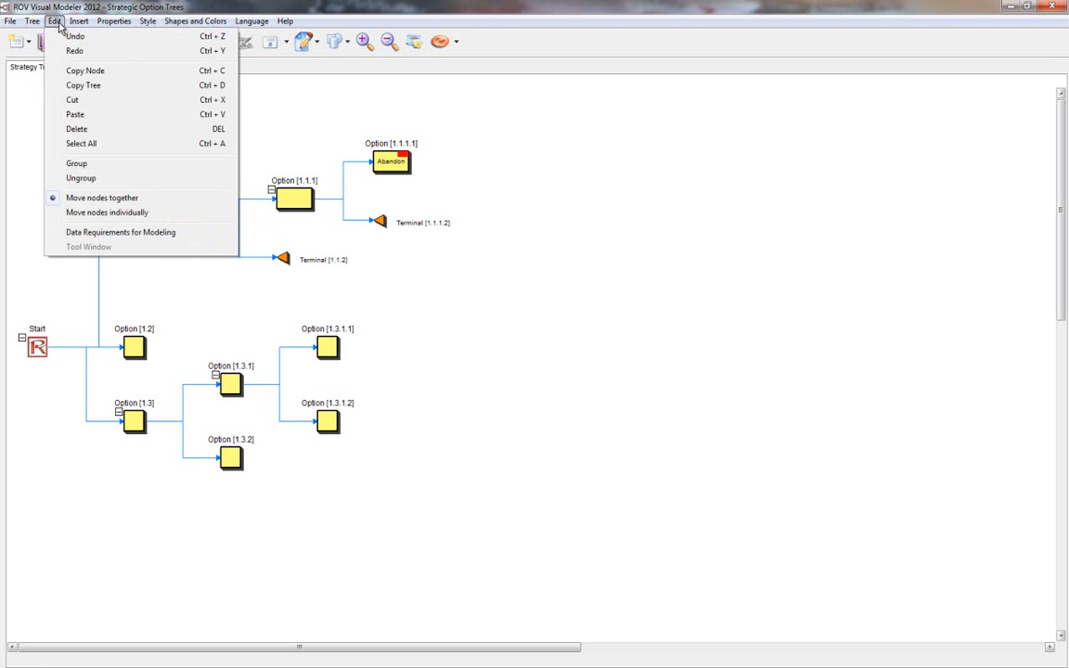
pyautogui.click(130, 232)
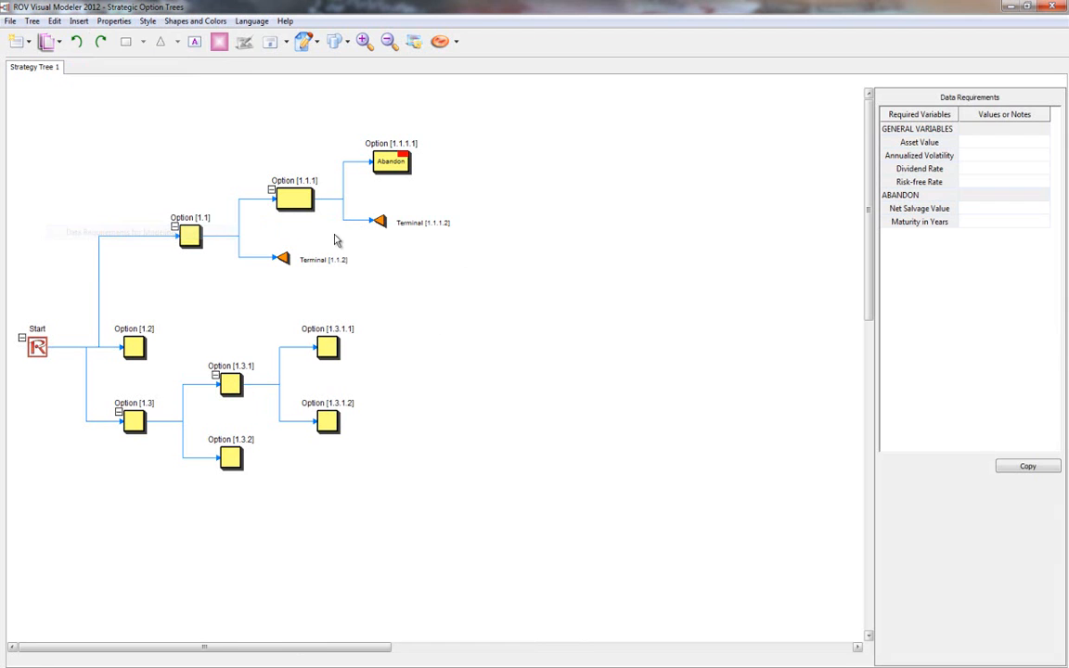
pyautogui.click(406, 163)
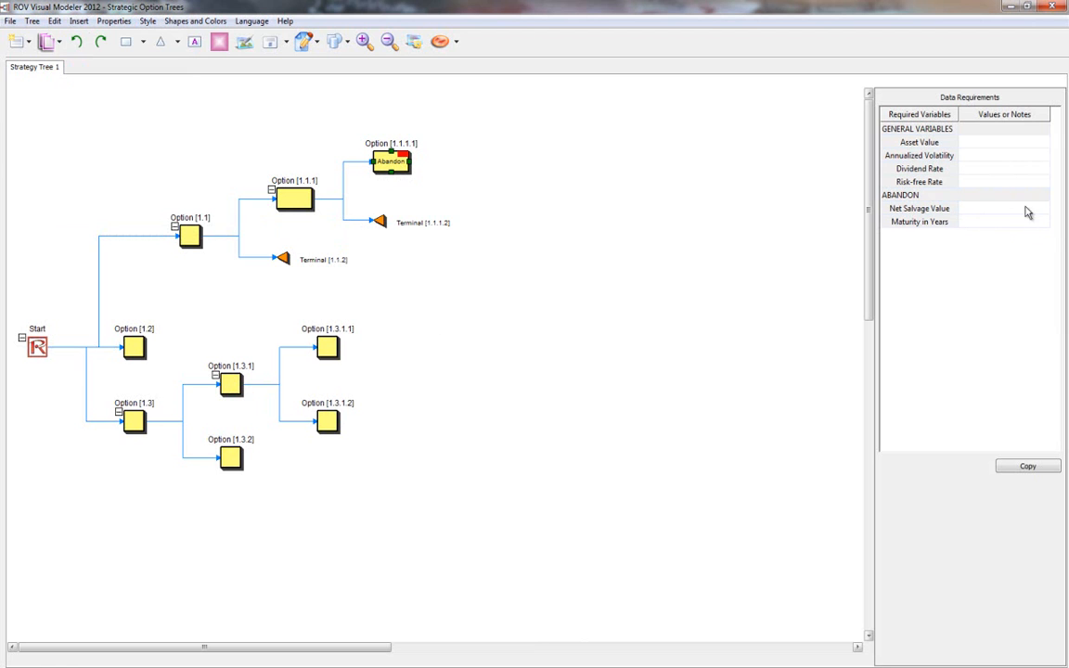
# Go through the value cells of the general variables and the Abandon option in the data requirements, leaving them blank.
pyautogui.click(1007, 143)
pyautogui.click(997, 156)
pyautogui.click(994, 170)
pyautogui.click(990, 212)
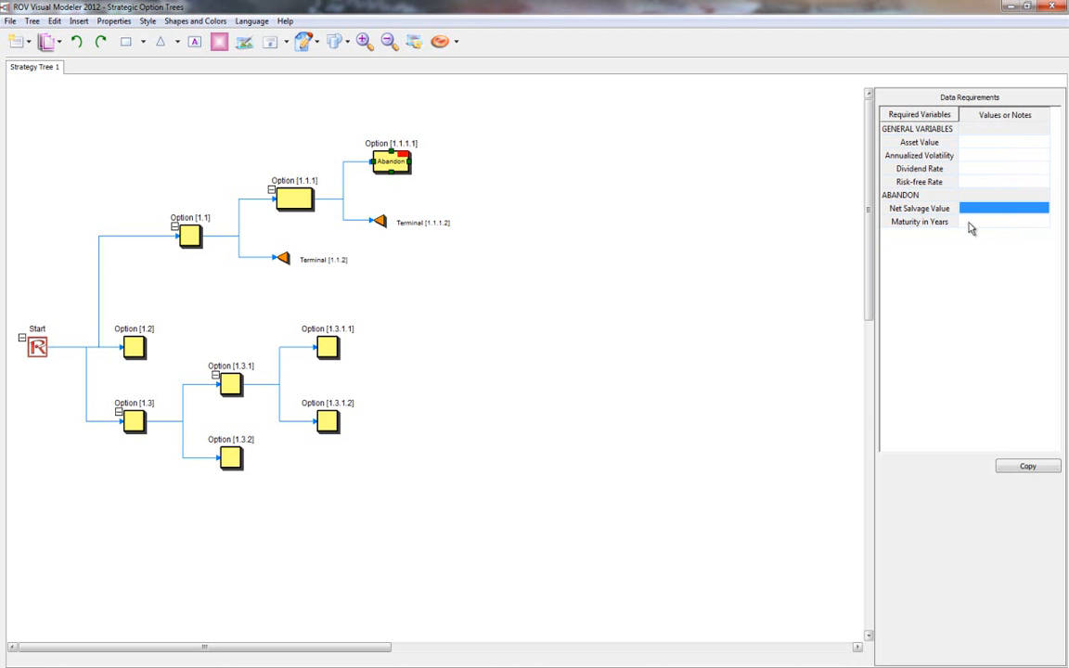
pyautogui.click(572, 278)
# Start protecting the profile, save it to the desktop as aaaa as required, and cancel the password protection.
pyautogui.click(10, 21)
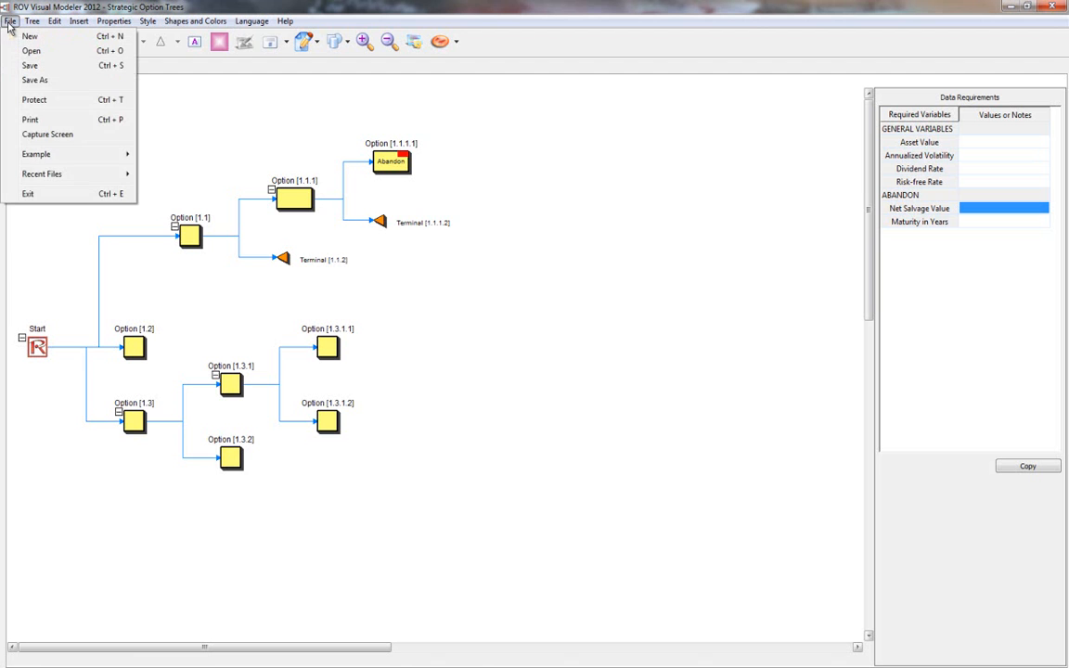
pyautogui.click(59, 101)
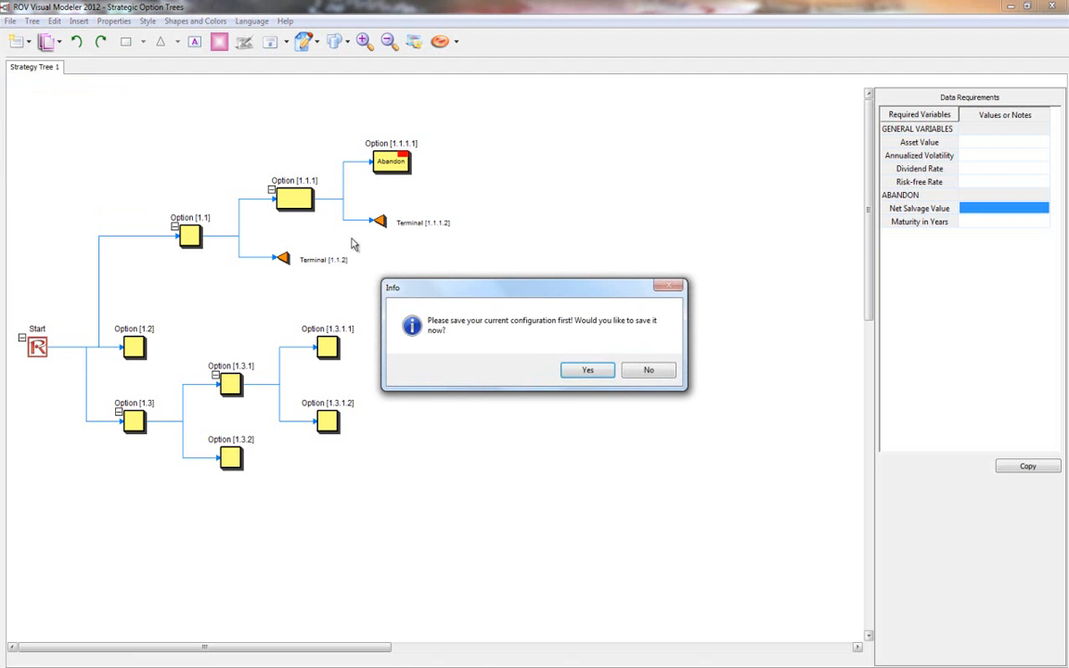
pyautogui.click(587, 371)
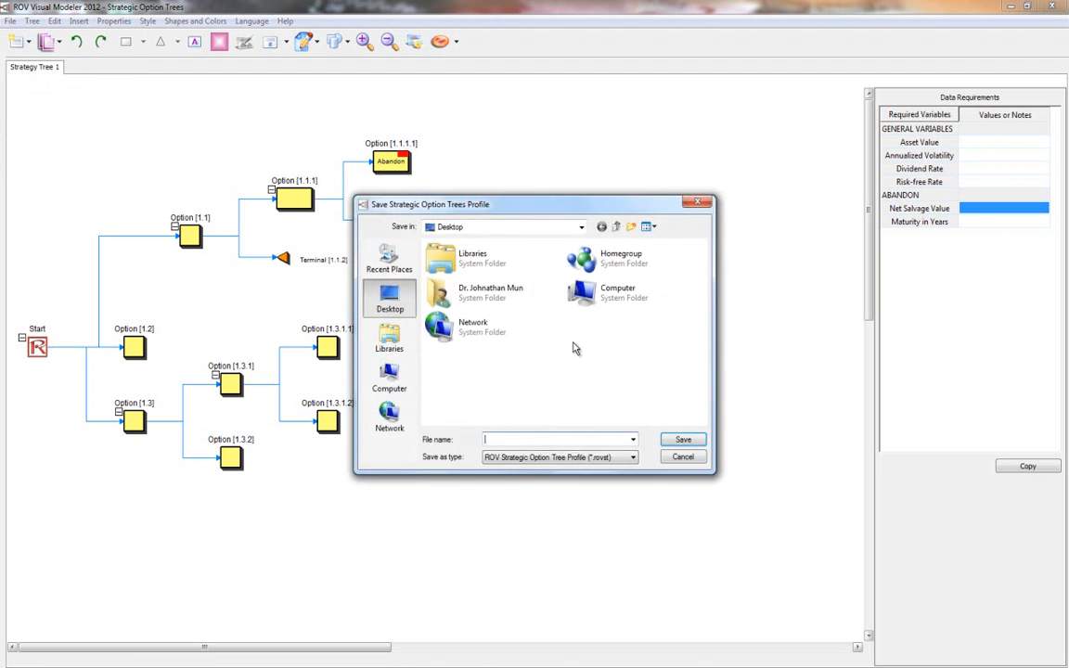
pyautogui.write('aaaa')
pyautogui.press('Return')
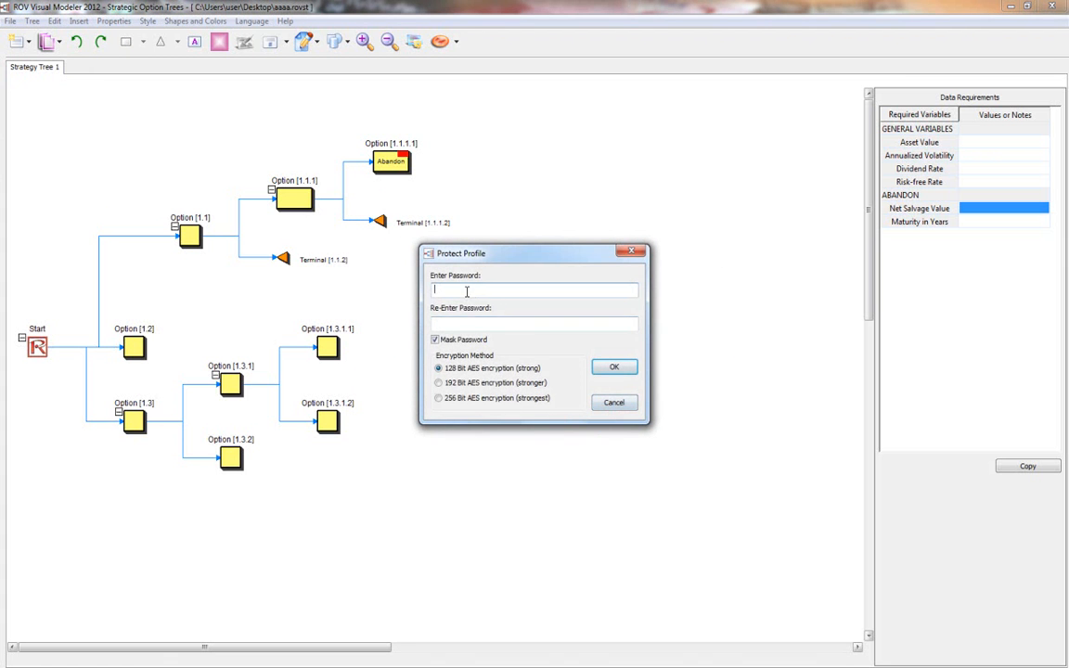
pyautogui.click(616, 405)
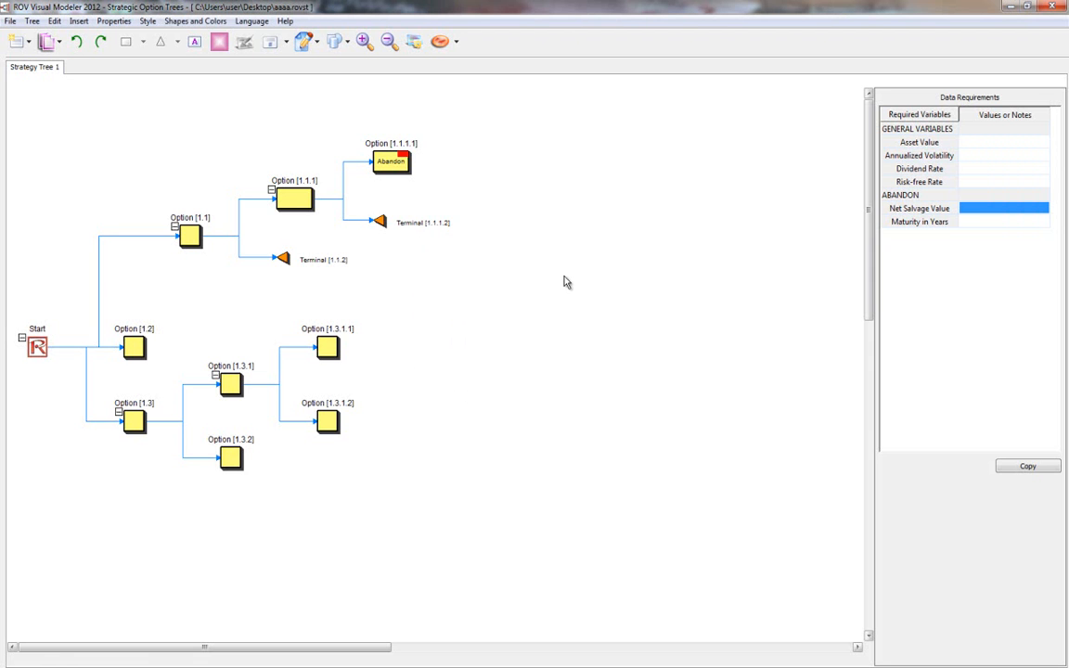
# Duplicate Strategy Tree 1 and compare the copy with the original.
pyautogui.rightClick(41, 69)
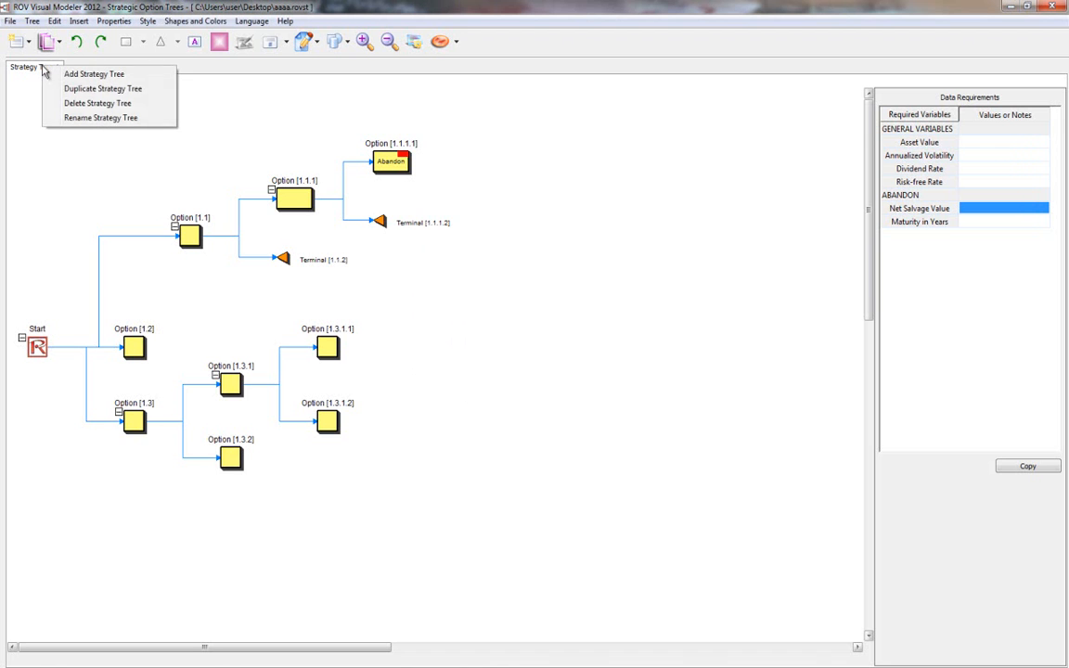
pyautogui.click(88, 88)
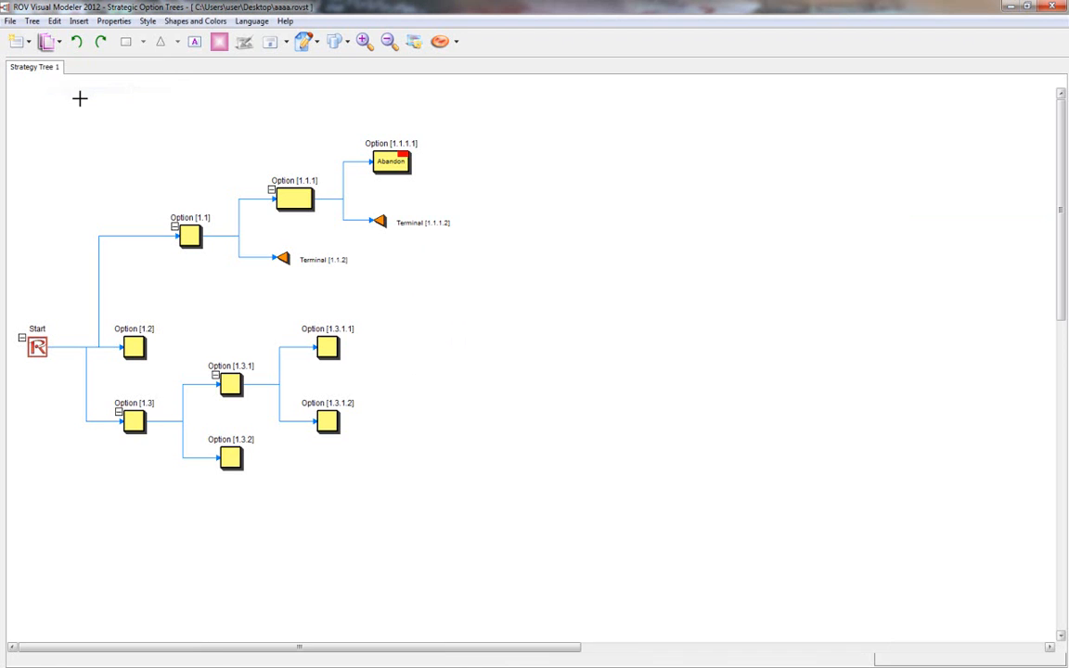
pyautogui.click(46, 72)
pyautogui.click(80, 68)
pyautogui.click(38, 70)
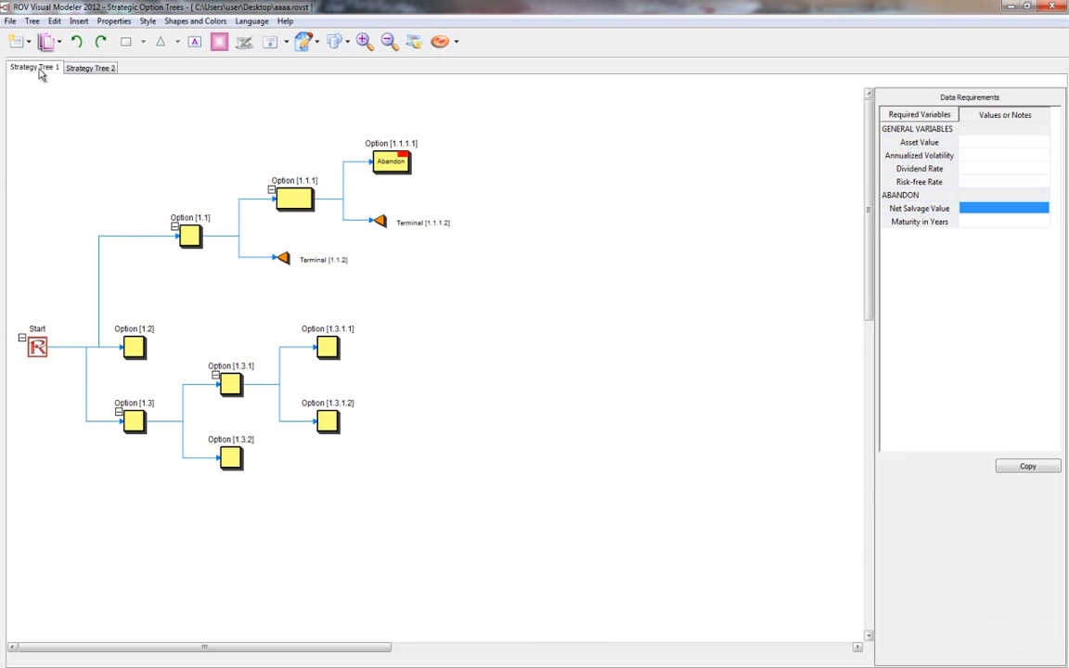
# In Strategy Tree 2, move the Abandon node far to the right, delete Option [1.3.1] with its branches, and compare both trees.
pyautogui.click(78, 69)
pyautogui.moveTo(412, 164); pyautogui.dragTo(662, 174)
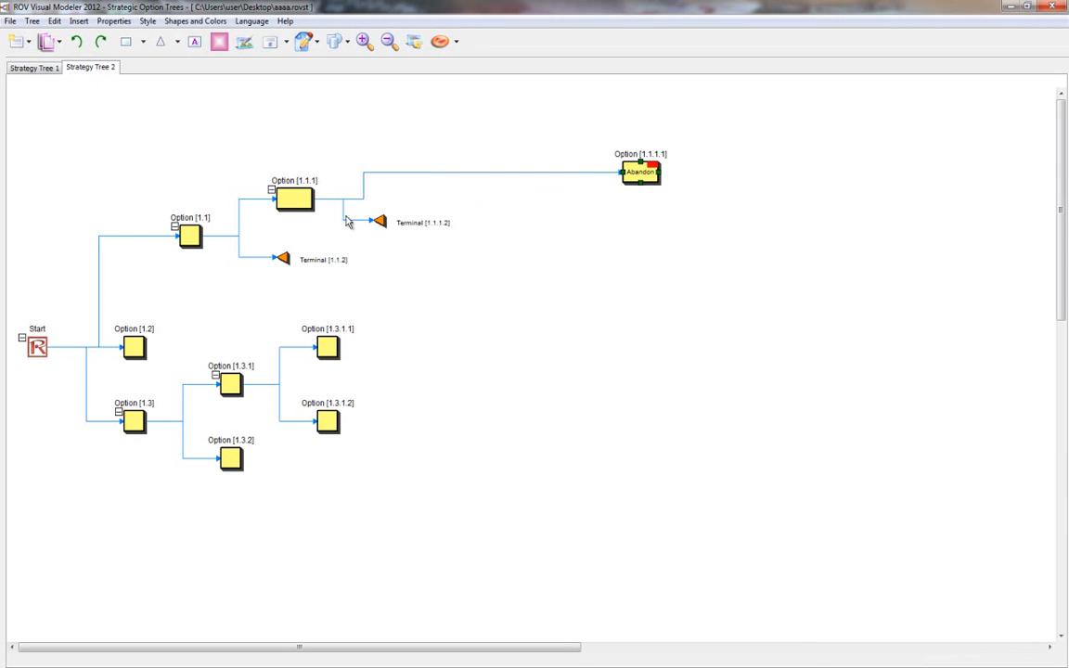
pyautogui.click(231, 383)
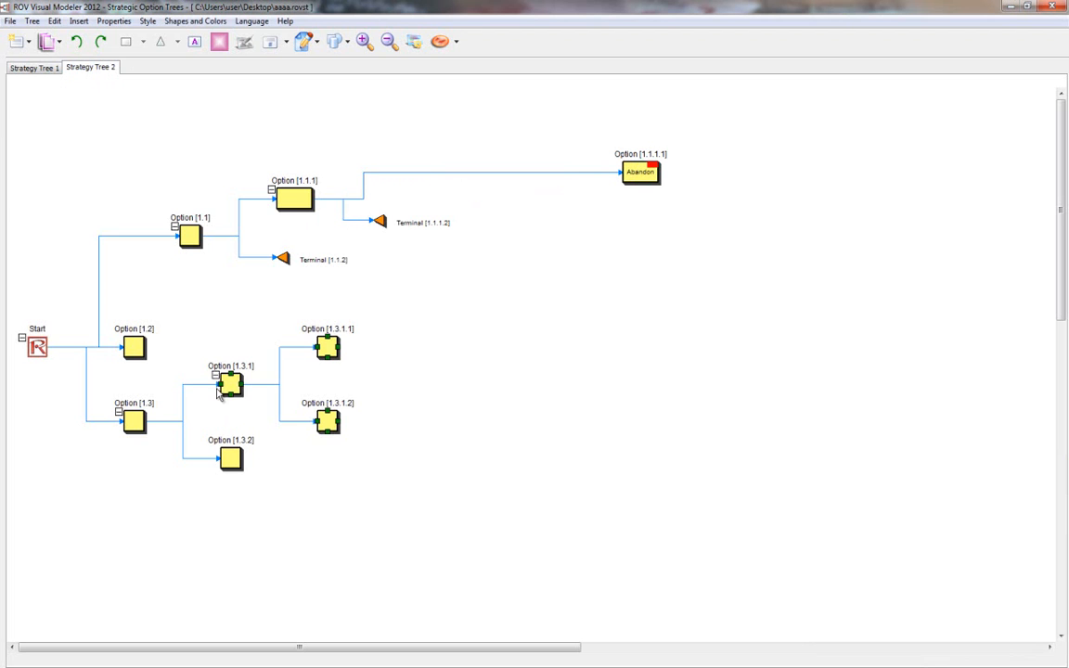
pyautogui.press('Delete')
pyautogui.click(43, 69)
pyautogui.click(76, 67)
pyautogui.click(32, 68)
pyautogui.click(79, 67)
# Rename Strategy Tree 2 as aaa and save the profile.
pyautogui.rightClick(106, 68)
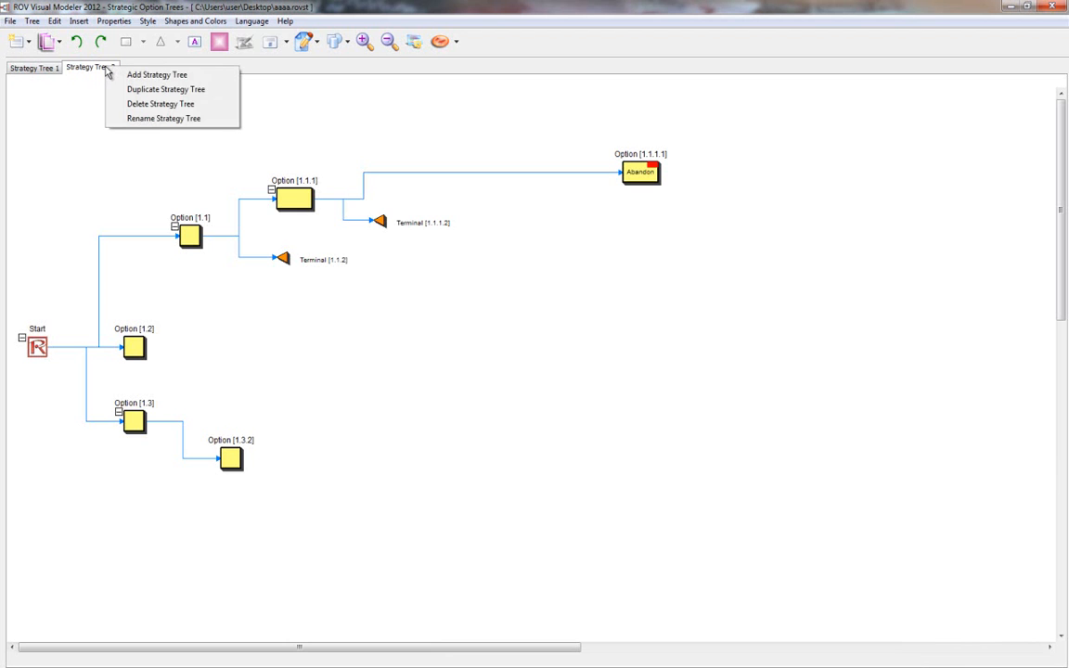
pyautogui.click(159, 118)
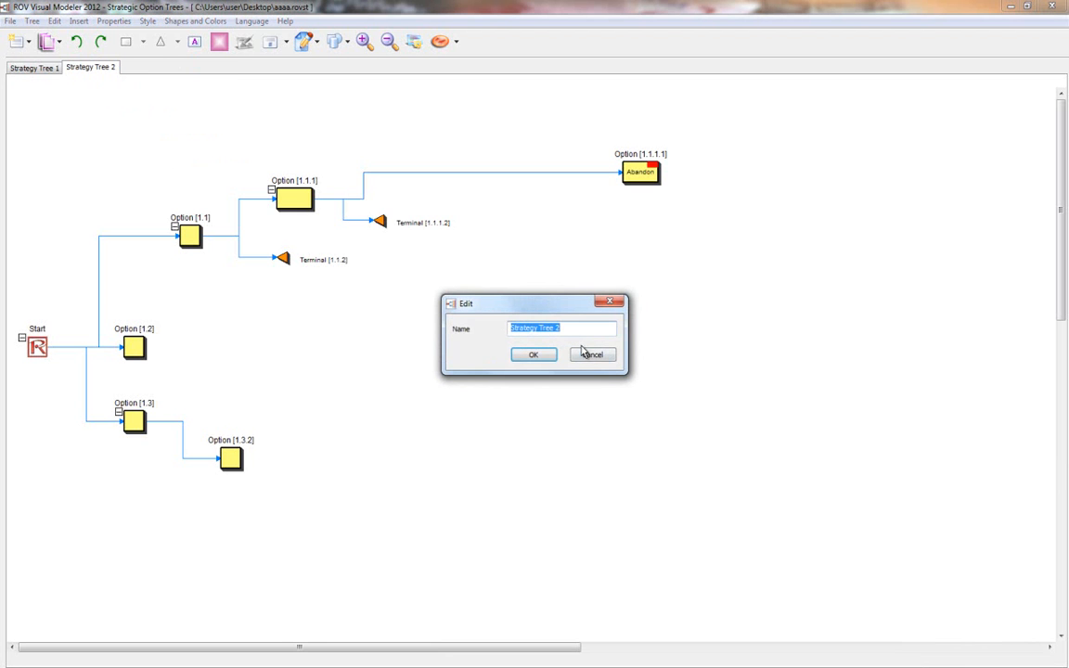
pyautogui.write('aaa')
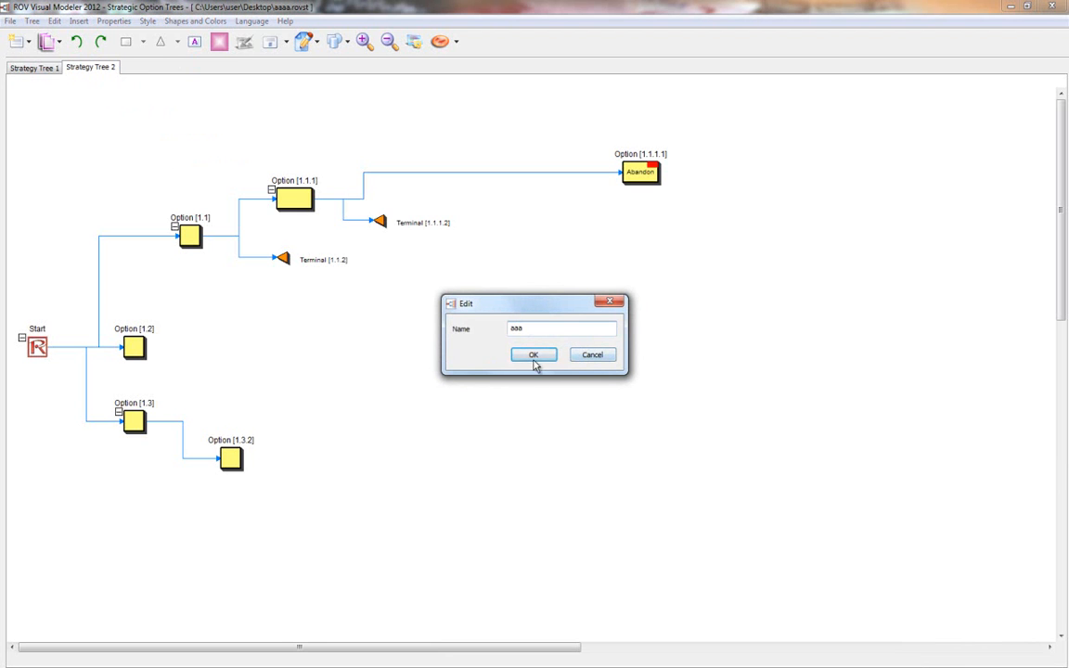
pyautogui.click(534, 356)
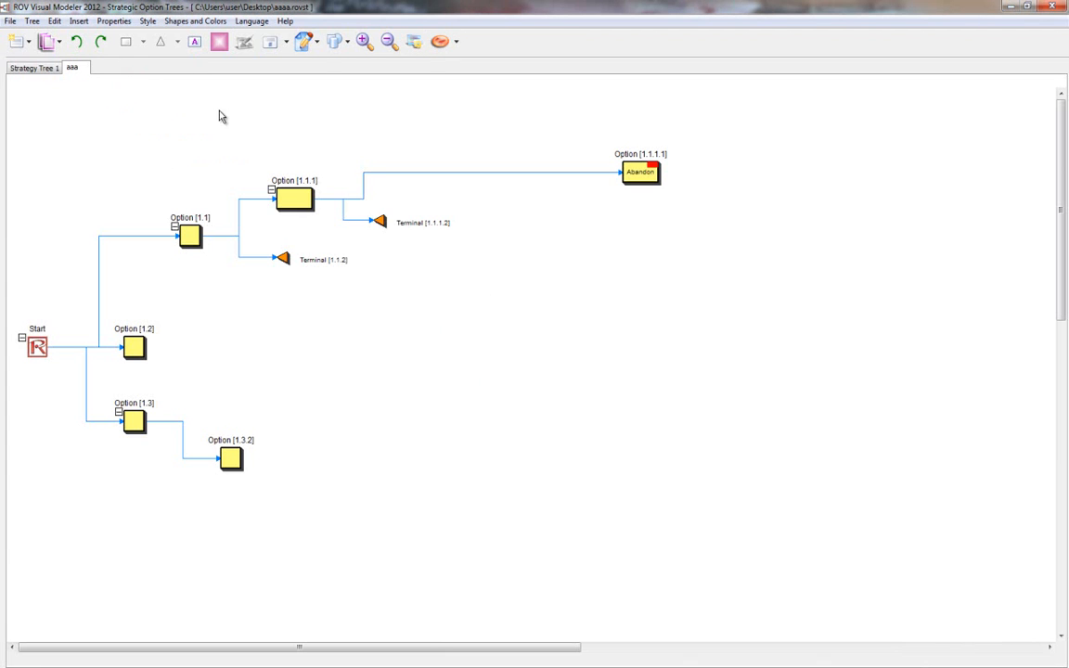
pyautogui.click(10, 21)
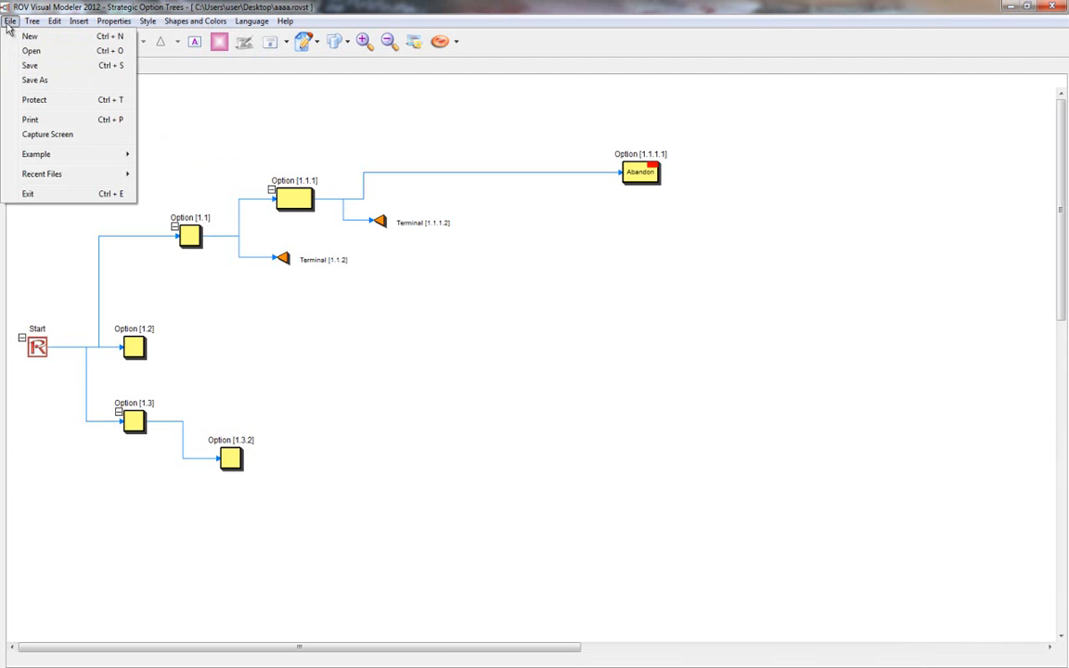
pyautogui.click(31, 65)
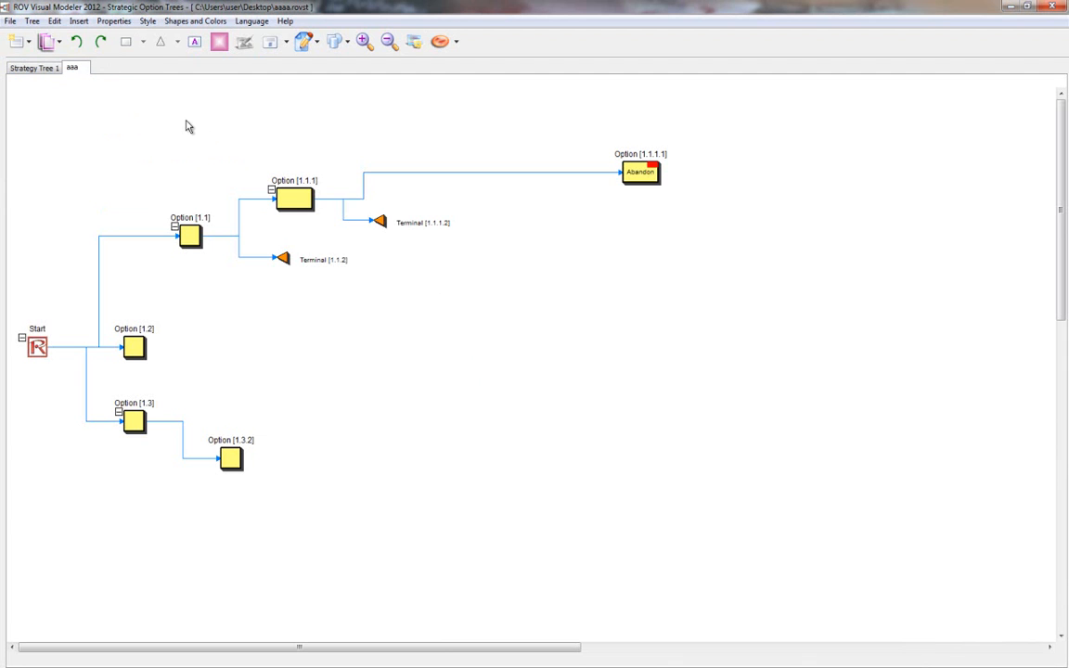
# Open the example Strategy Tree - Competing Development and look over its nodes and notes.
pyautogui.click(111, 22)
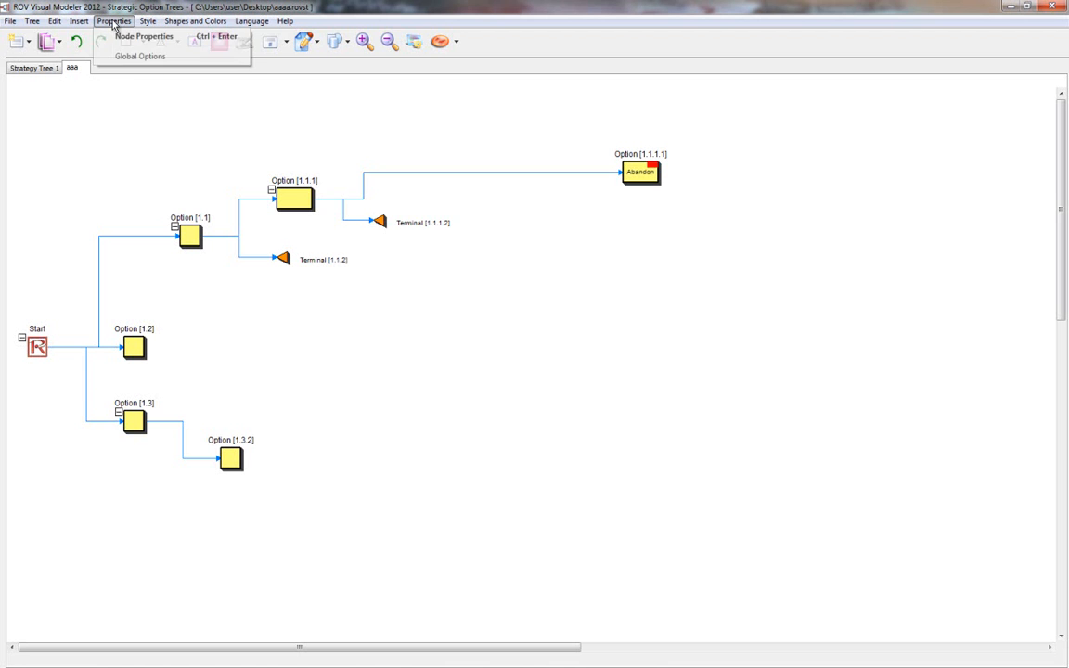
pyautogui.moveTo(82, 21)
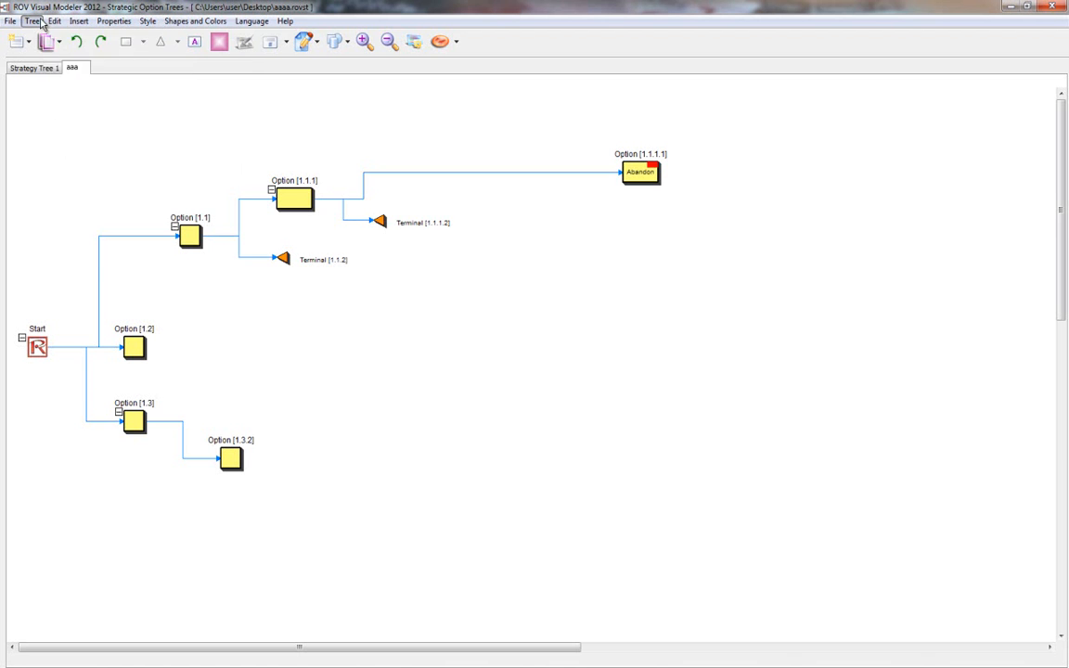
pyautogui.moveTo(9, 22)
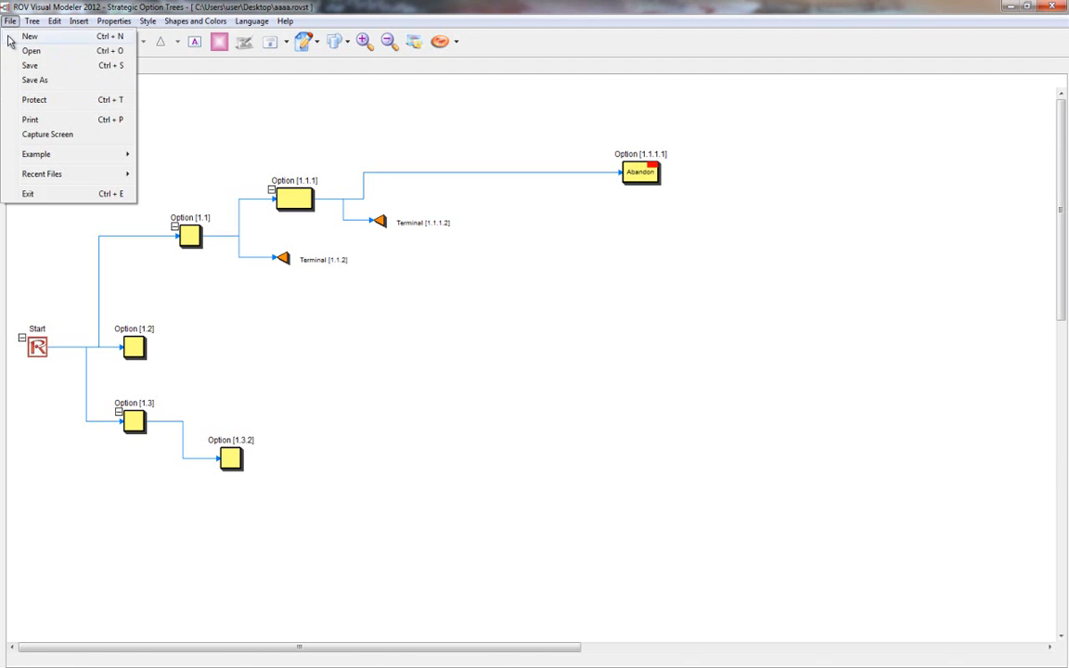
pyautogui.moveTo(68, 162)
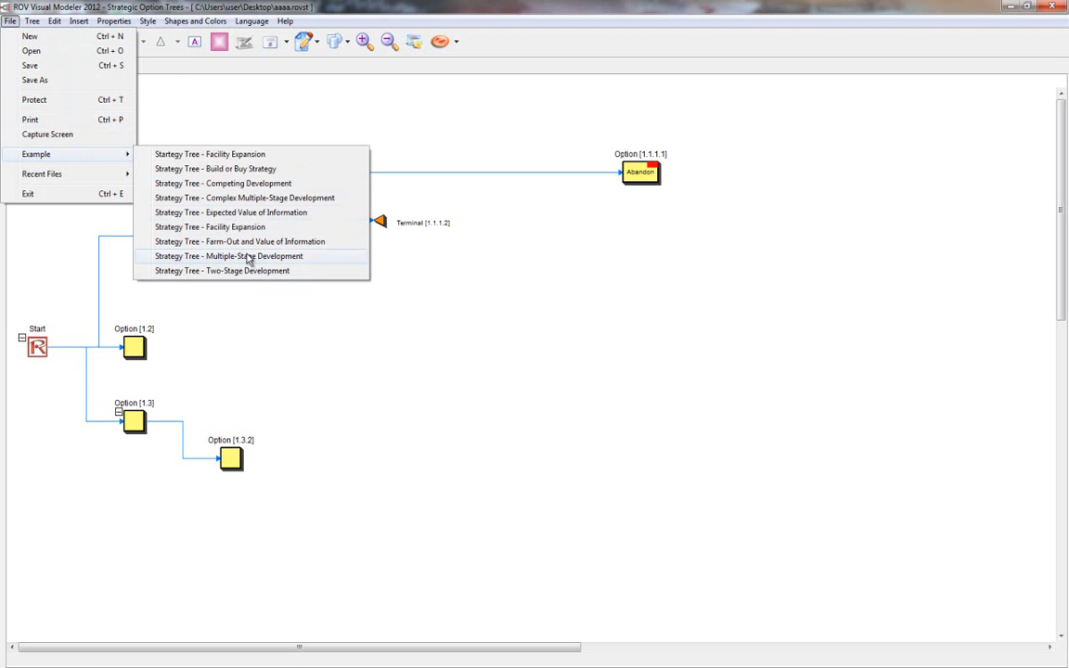
pyautogui.click(283, 189)
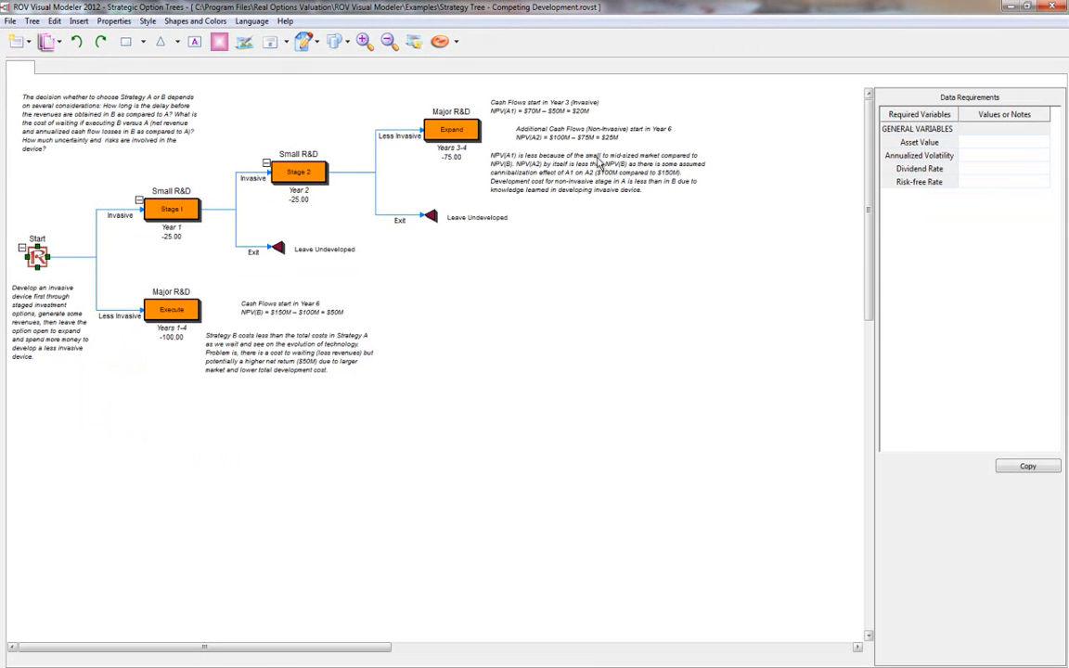
pyautogui.click(142, 113)
pyautogui.click(261, 121)
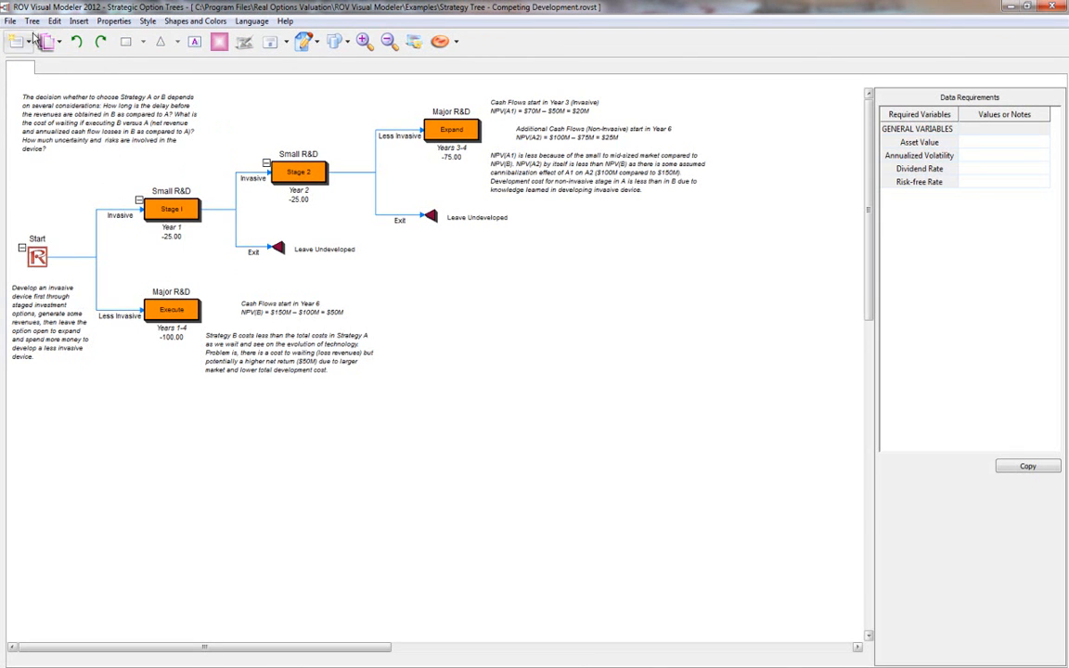
# Open the example Strategy Tree - Build or Buy Strategy and examine its three strategy branches.
pyautogui.click(10, 20)
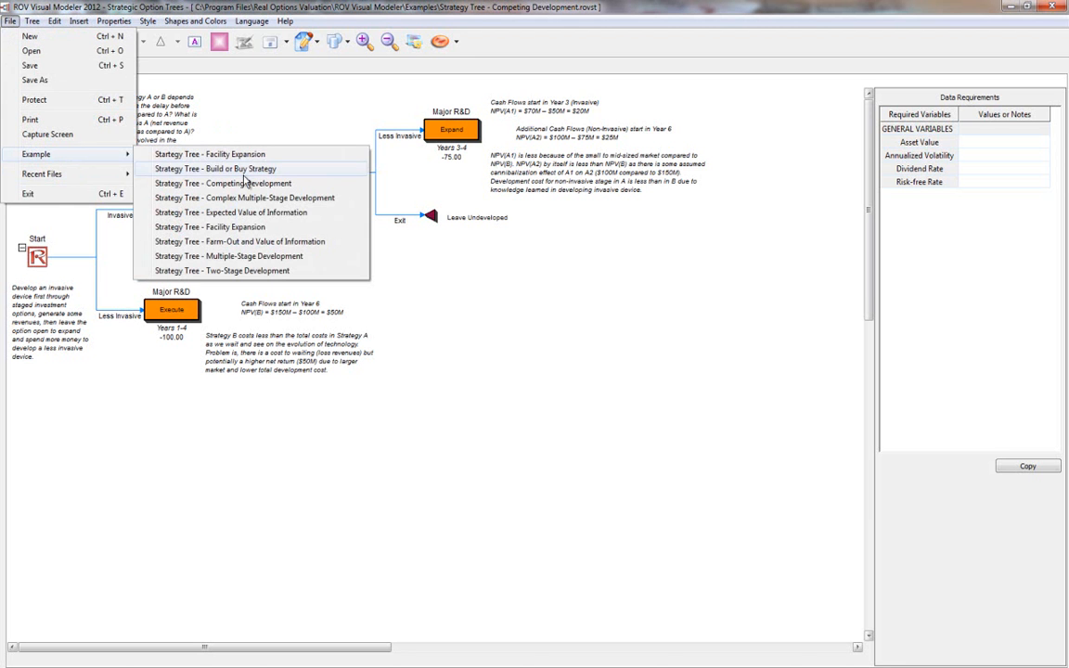
pyautogui.click(257, 172)
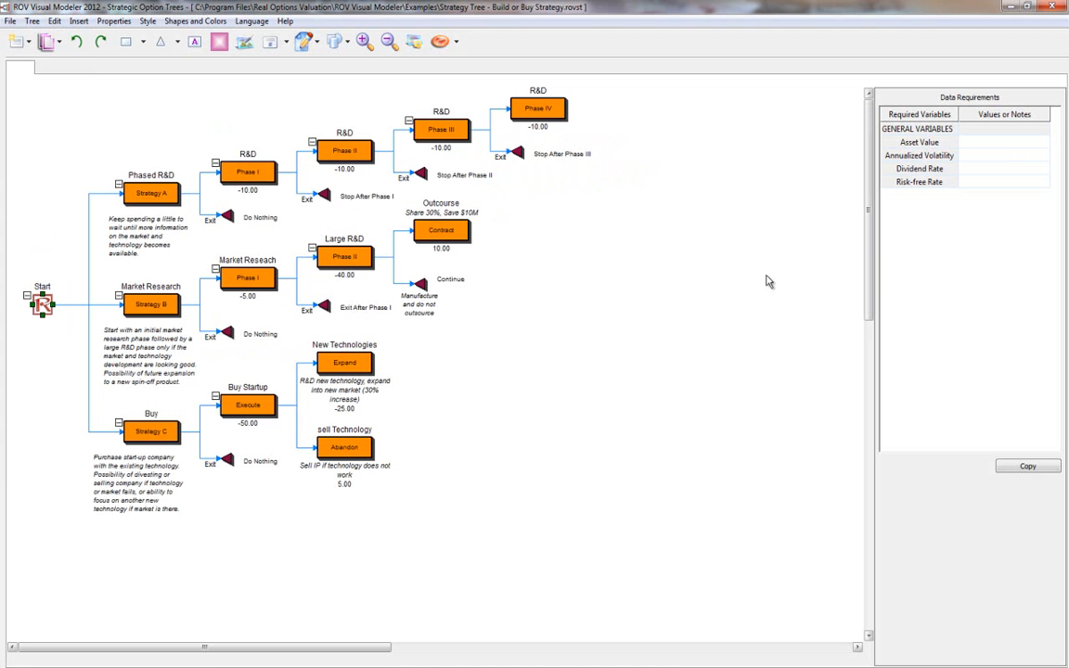
pyautogui.click(364, 44)
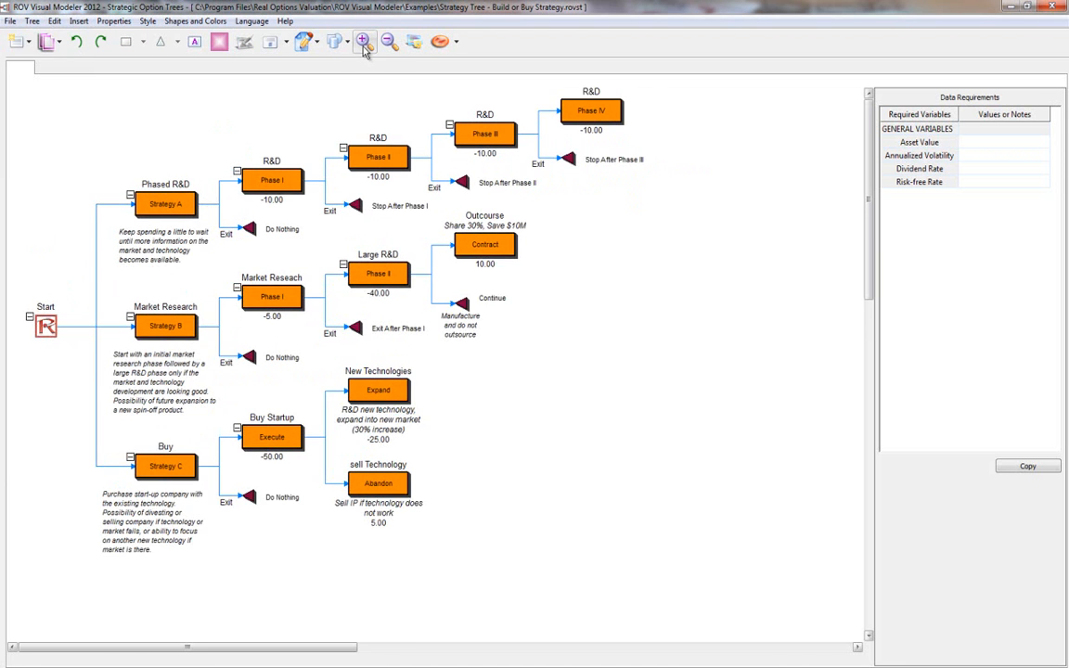
pyautogui.click(389, 40)
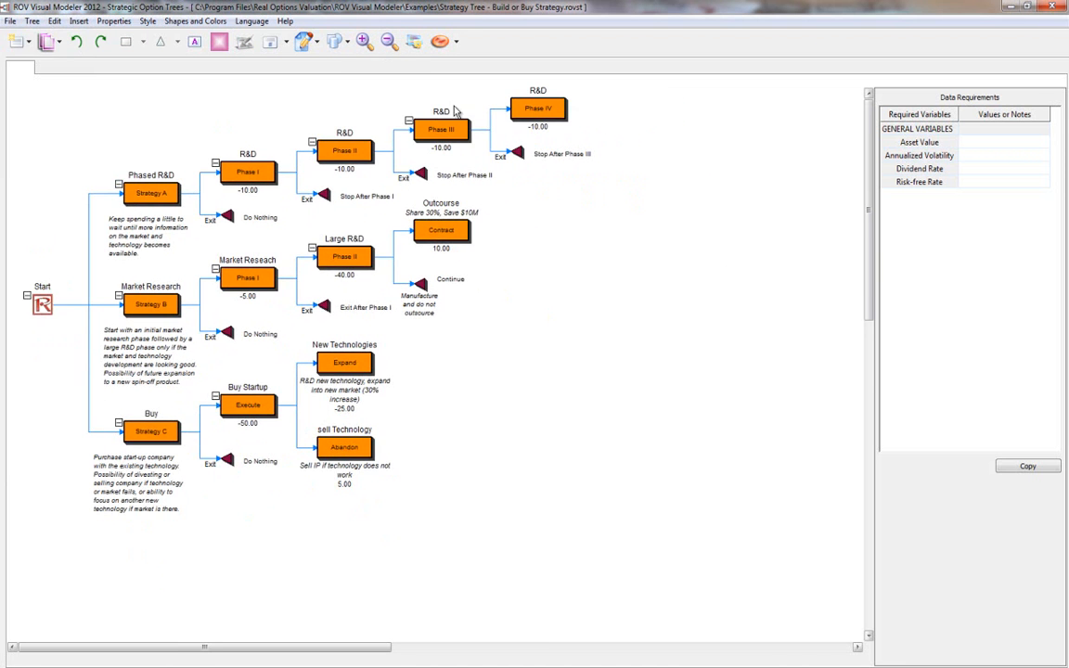